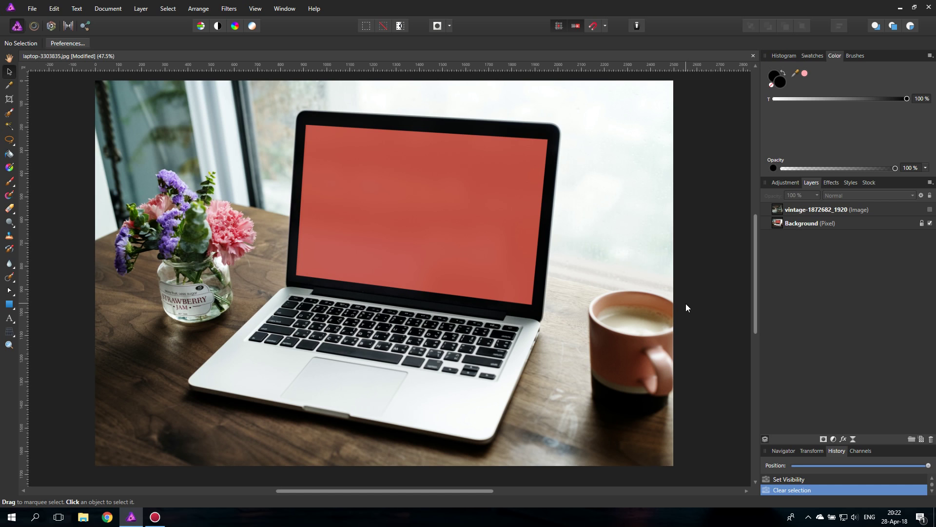
Step: Turn on the vintage-1872682_1920 layer so it overlays the laptop's red screen
left_click(929, 209)
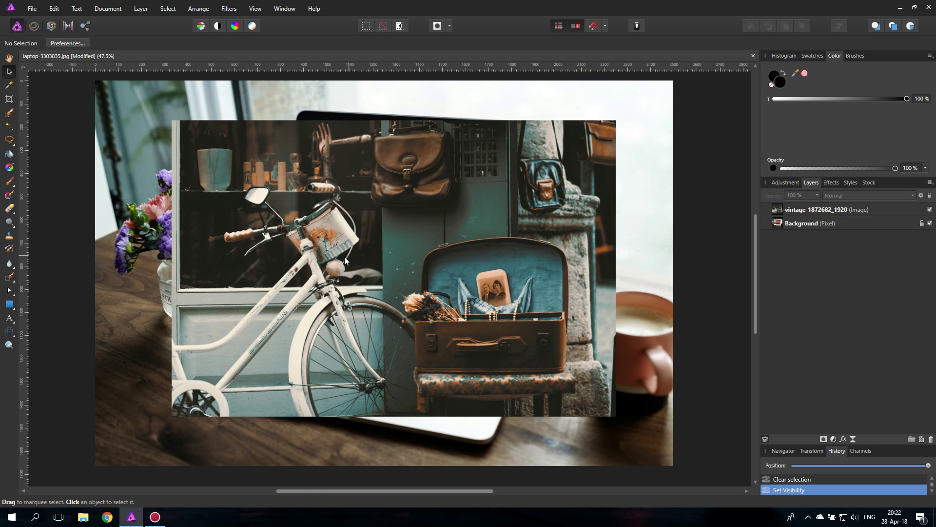
left_click(255, 9)
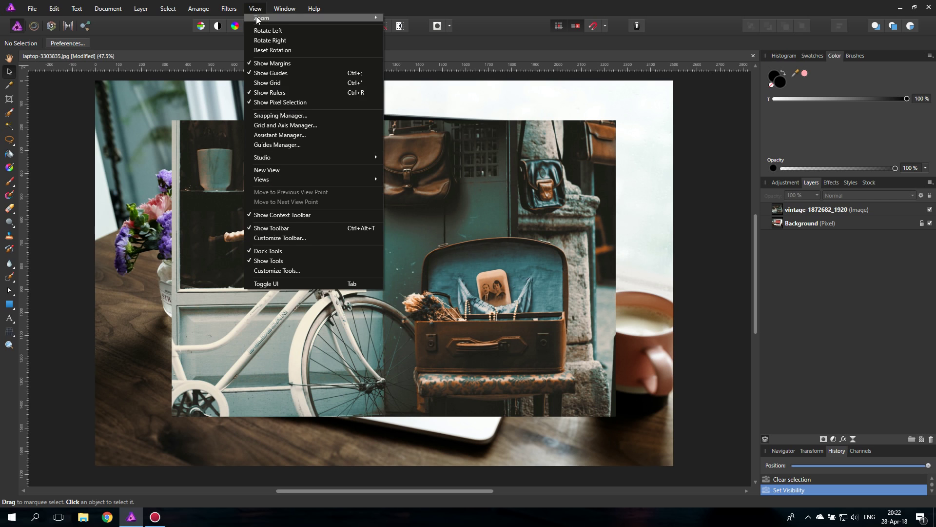
left_click(261, 116)
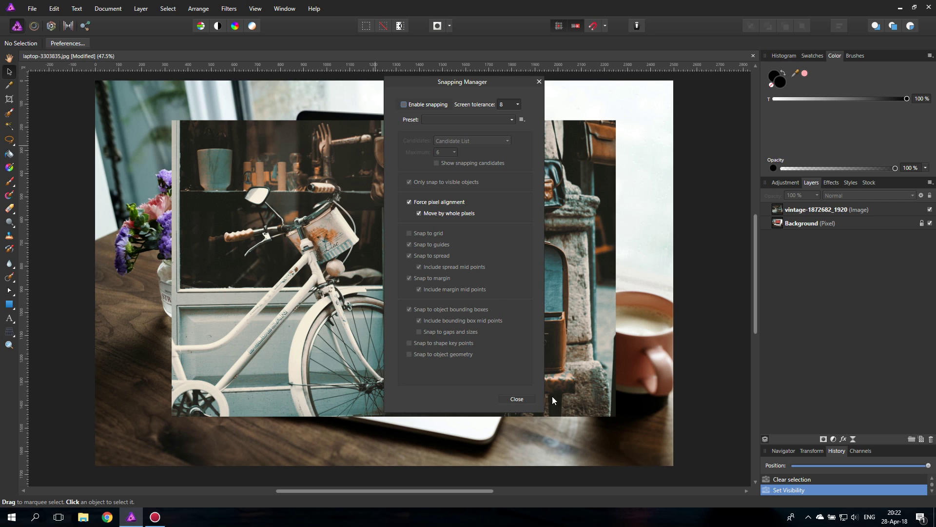
left_click(517, 400)
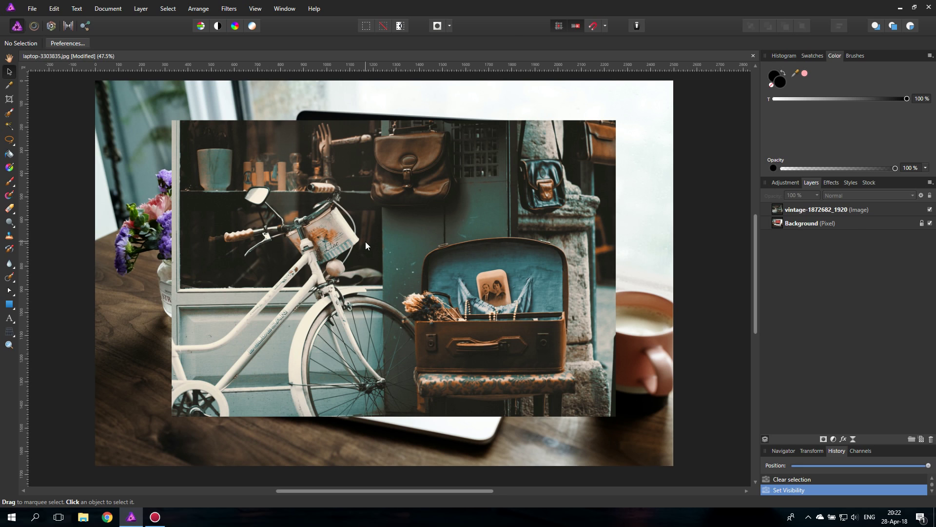
Step: Lower the vintage layer's opacity to 62% and zoom to 100% on the upper-left area
left_click(460, 265)
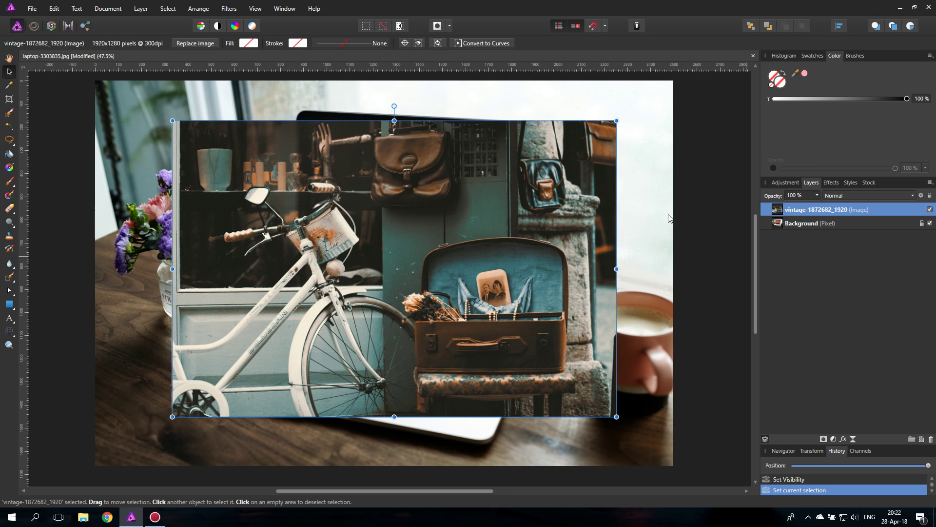
left_click(817, 196)
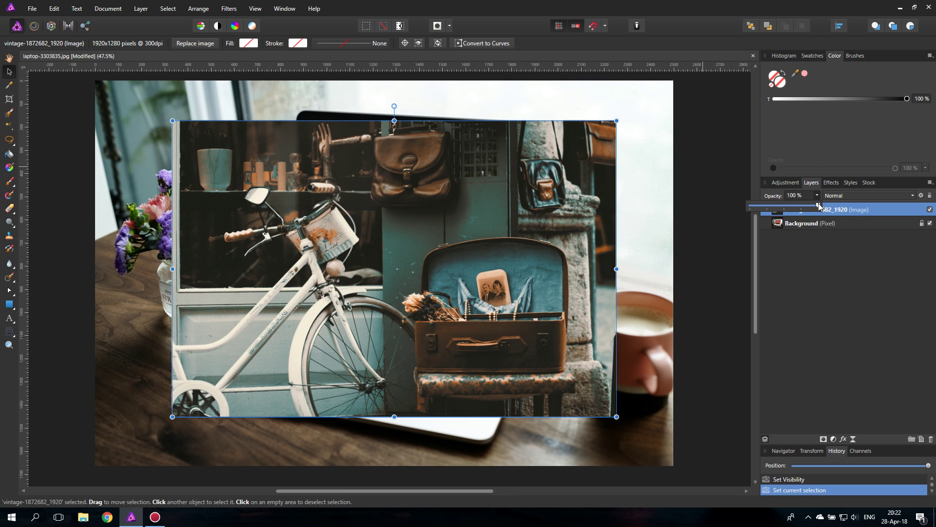
left_click_drag(820, 207, 793, 211)
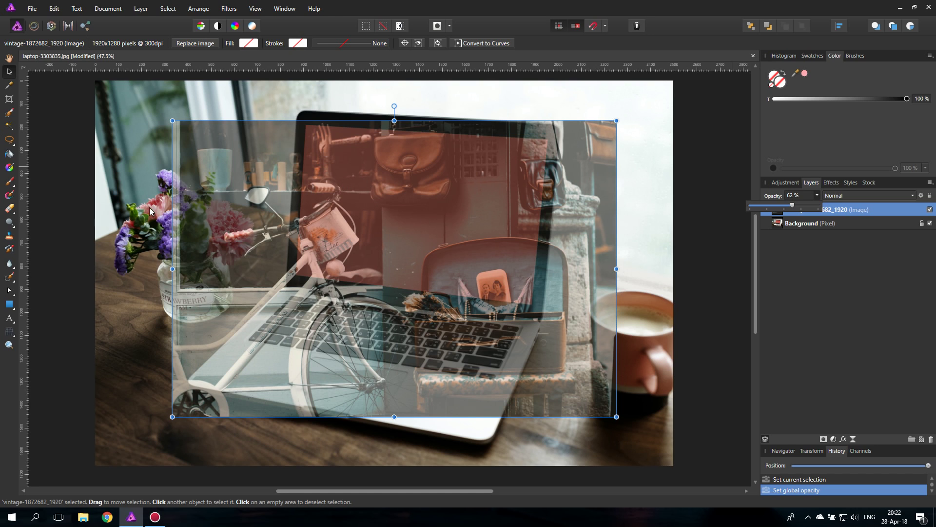
left_click(9, 345)
left_click(283, 116)
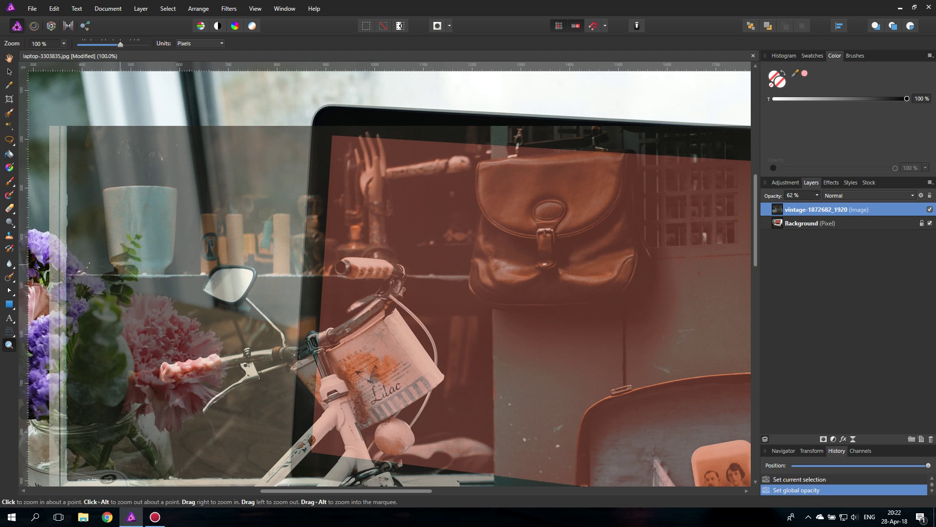
Step: Start a Perspective warp on the vintage photo and pin its top-left corner to the screen's corner
left_click(8, 333)
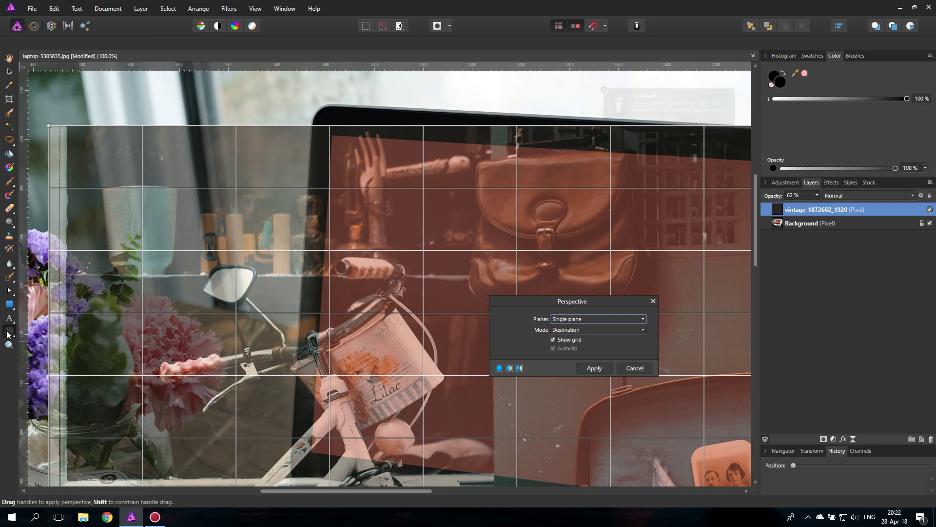
left_click(604, 90)
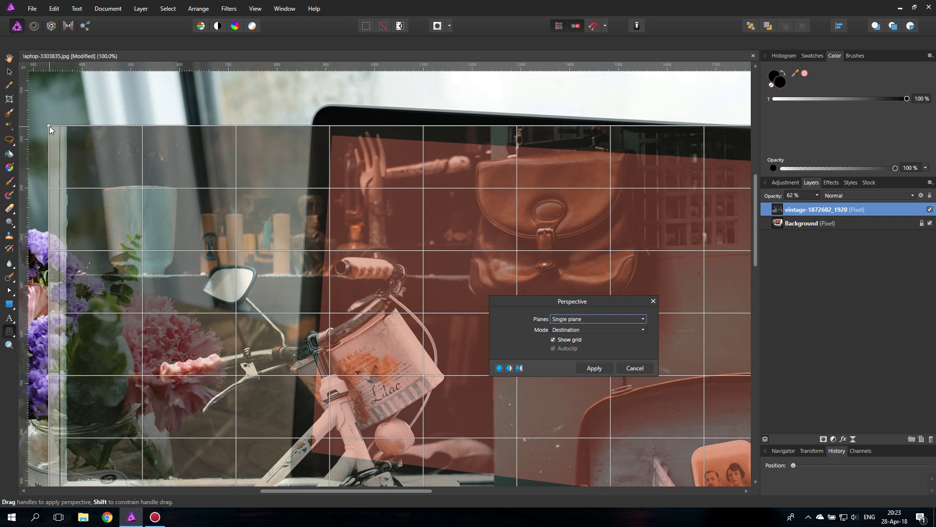
left_click_drag(48, 126, 331, 142)
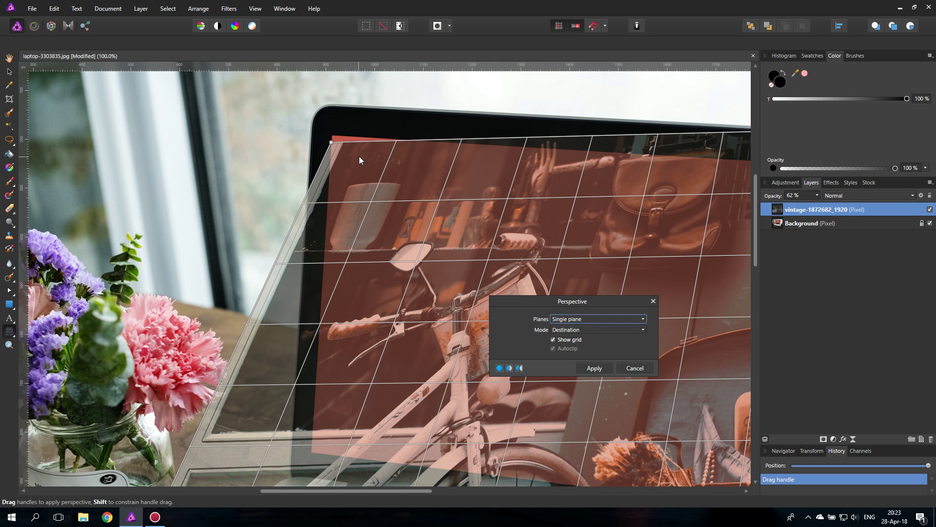
key("space")
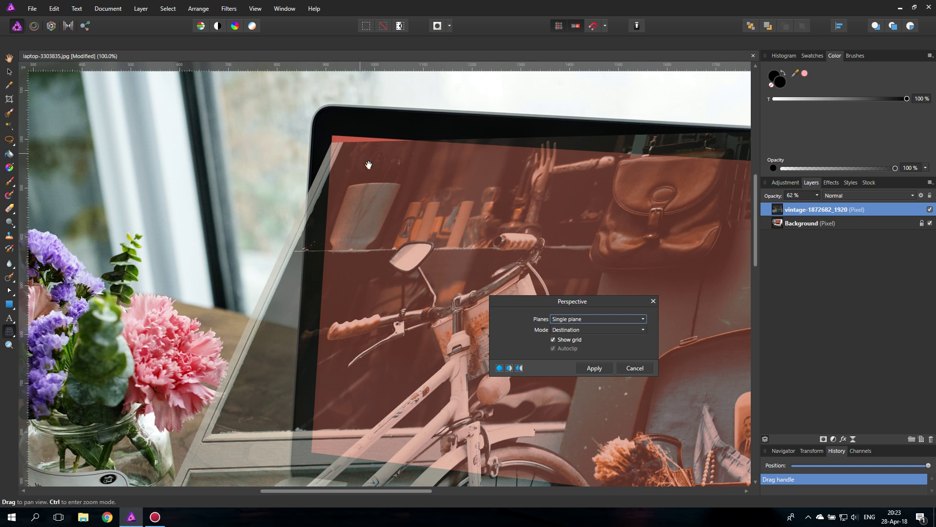
left_click_drag(322, 186, 308, 219)
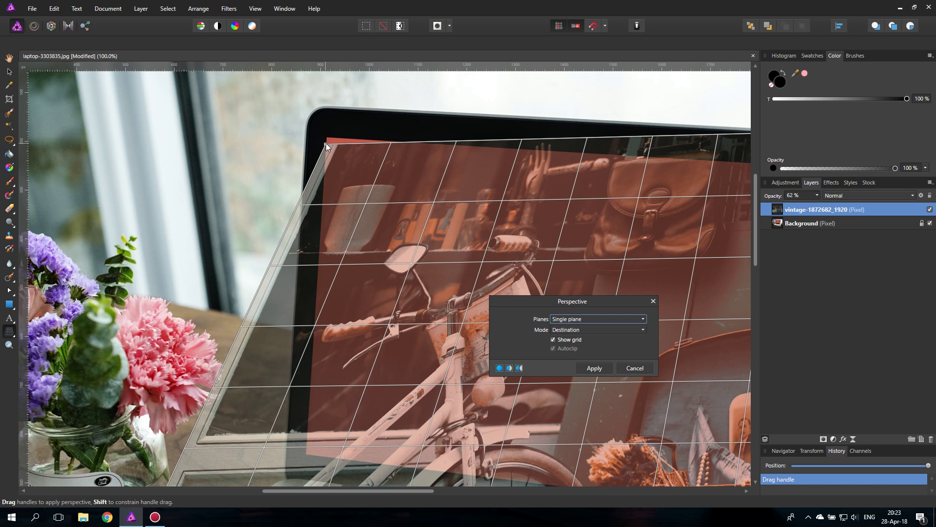
left_click_drag(326, 142, 325, 136)
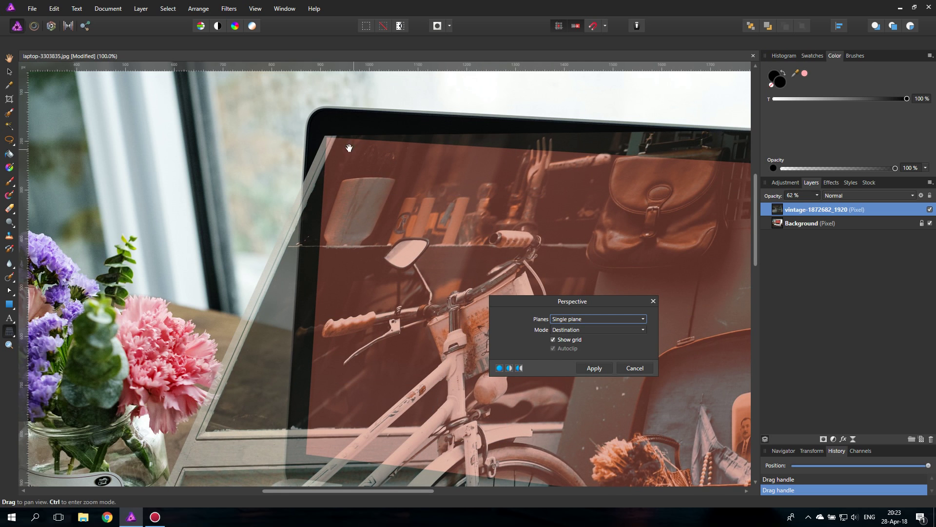
mouse_move(333, 154)
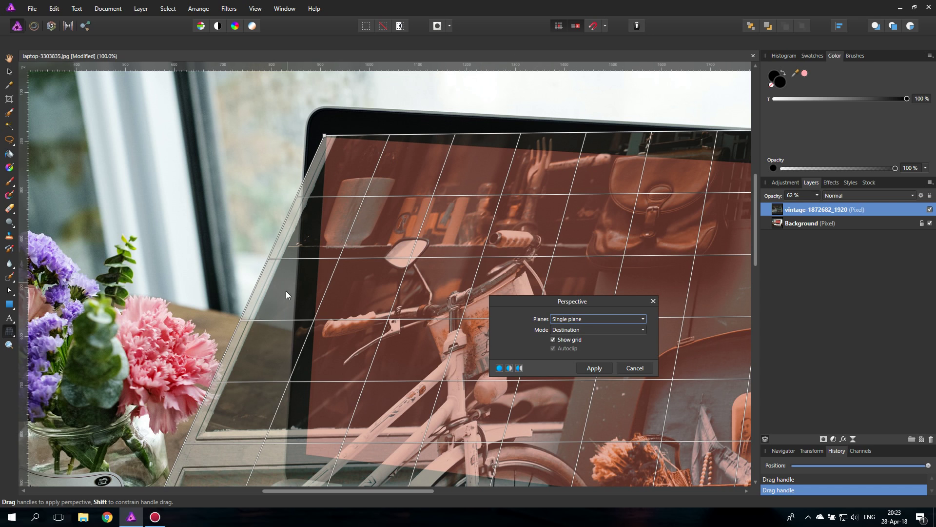
key("space")
Step: Drag the bottom-left and top-right Perspective handles onto the laptop screen's matching corners
left_click_drag(230, 439, 308, 119)
left_click_drag(118, 435, 379, 140)
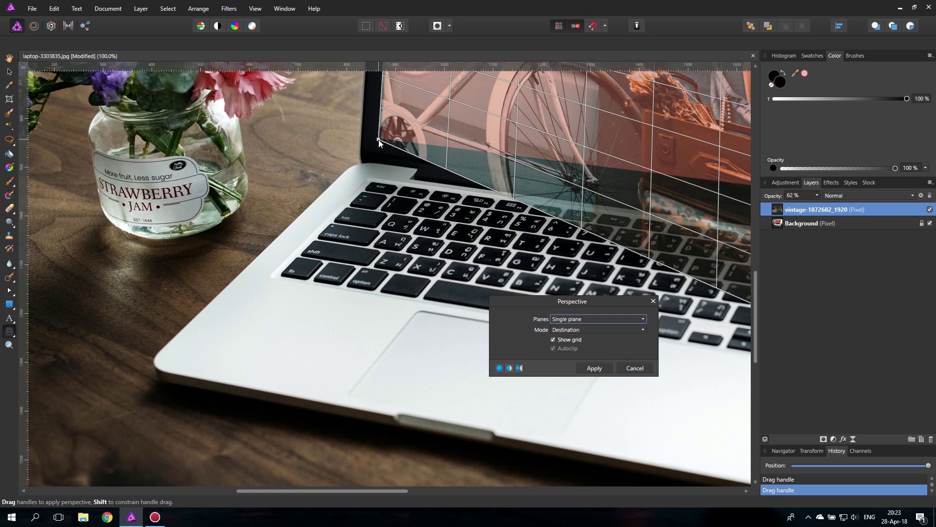
key("space")
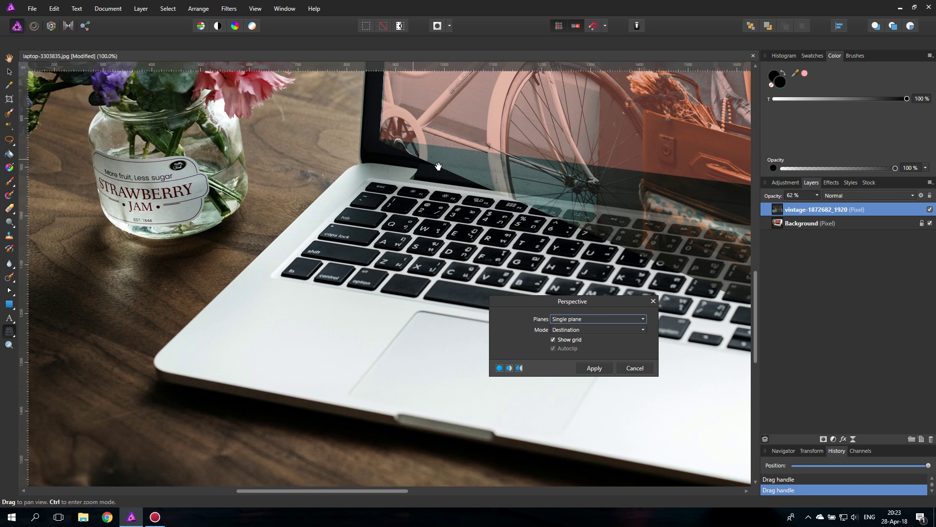
left_click_drag(644, 231, 301, 231)
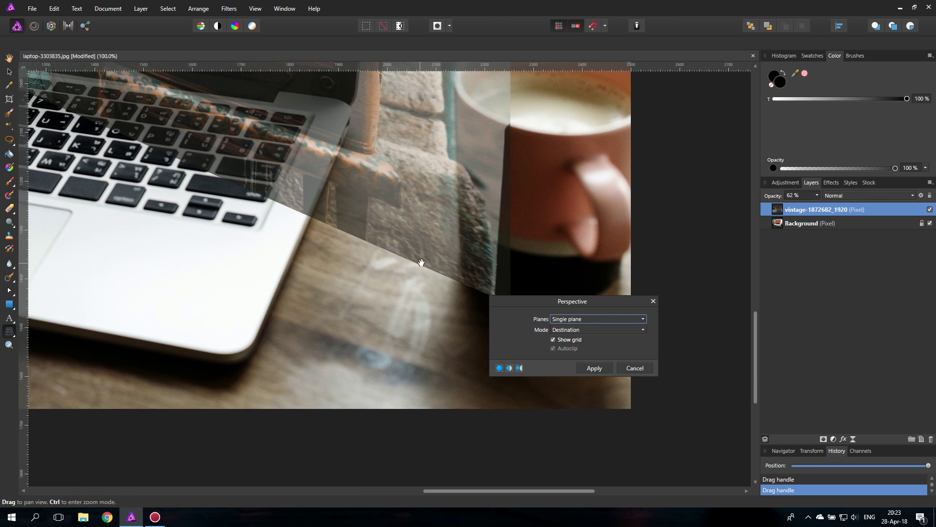
left_click_drag(358, 267, 345, 257)
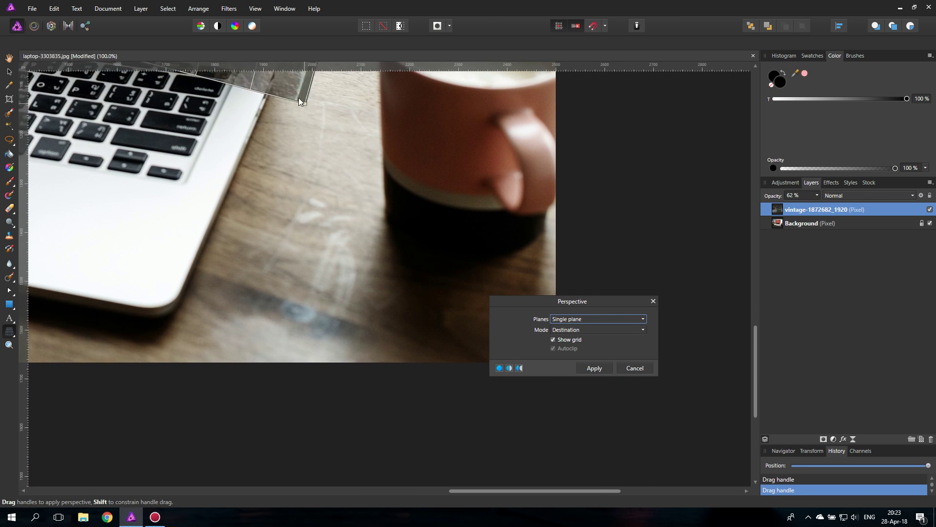
left_click_drag(325, 96, 383, 329)
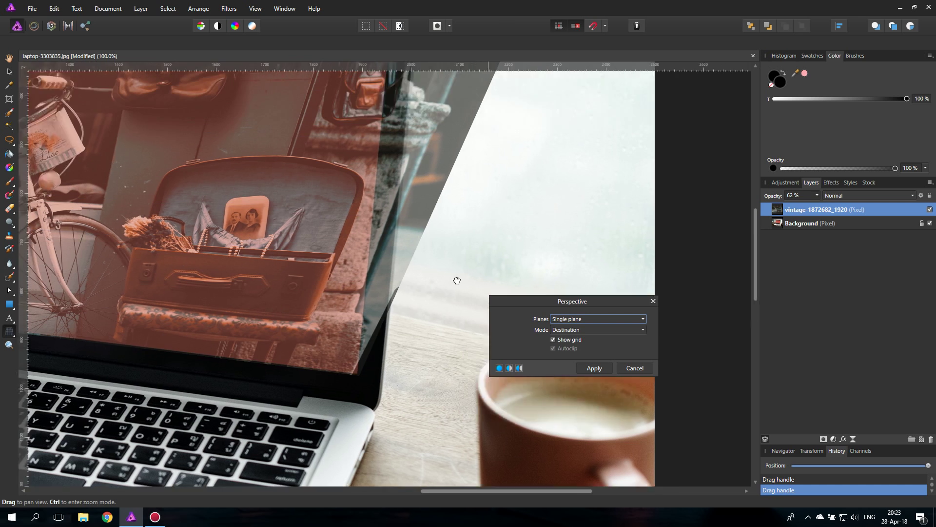
left_click_drag(455, 278, 434, 411)
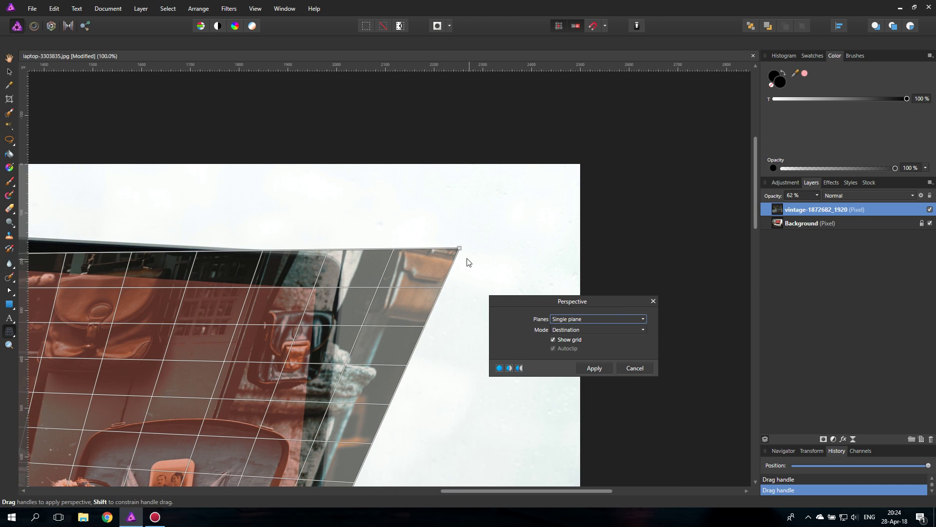
left_click_drag(458, 249, 319, 287)
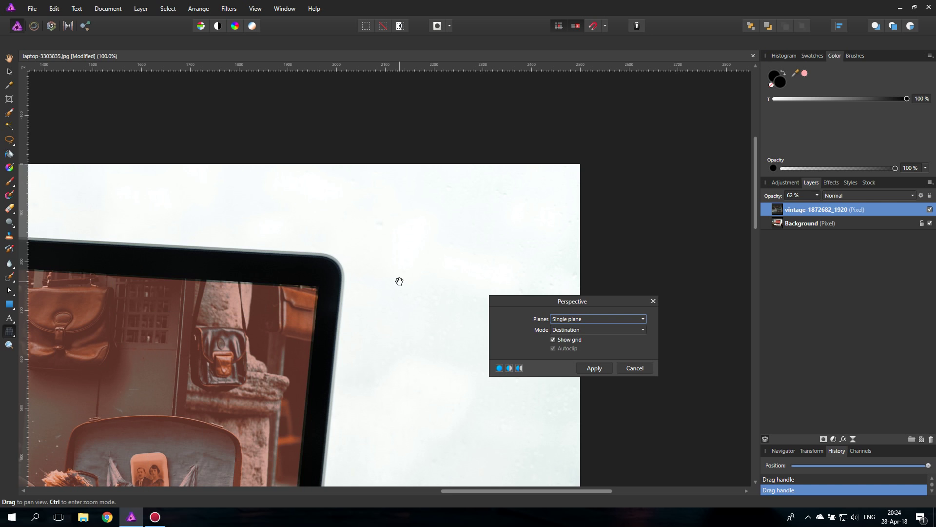
Step: Apply the perspective warp, fit the image to the window, and raise the vintage layer's opacity to 100%
left_click(595, 367)
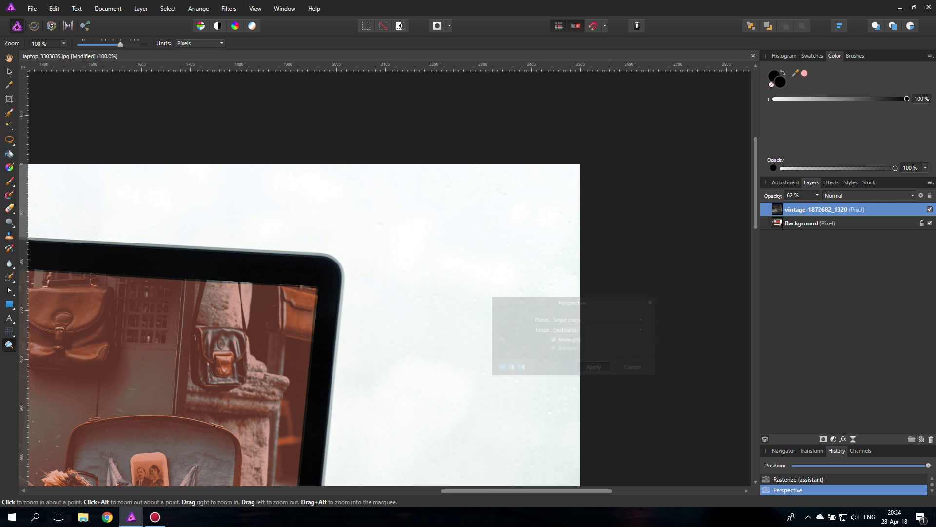
key("ctrl+0")
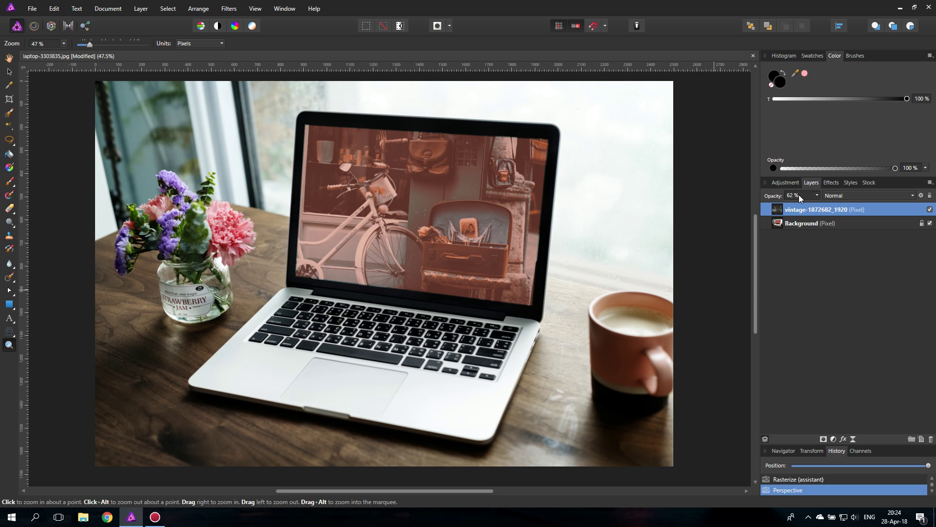
left_click(818, 196)
left_click_drag(817, 206, 850, 203)
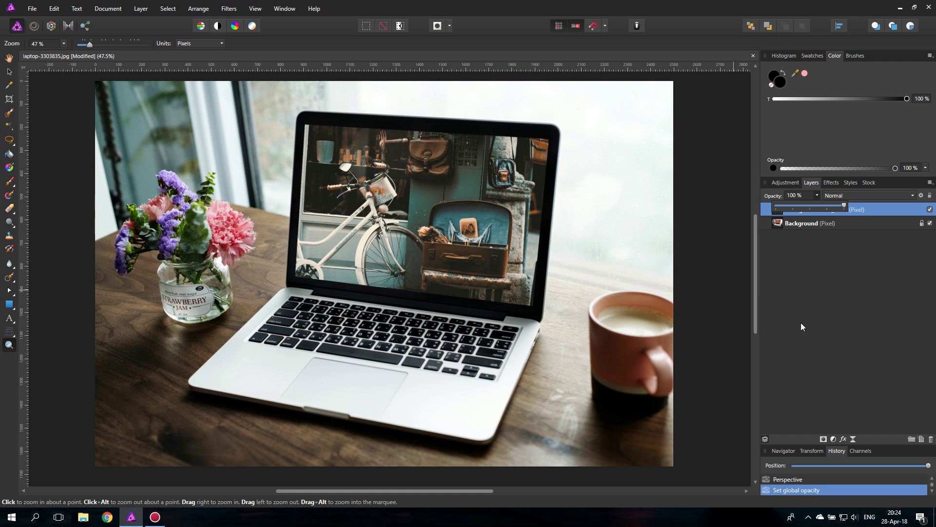
Step: Add a Color Balance adjustment above the vintage photo and set midtone Cyan/Red to 10%
left_click(833, 441)
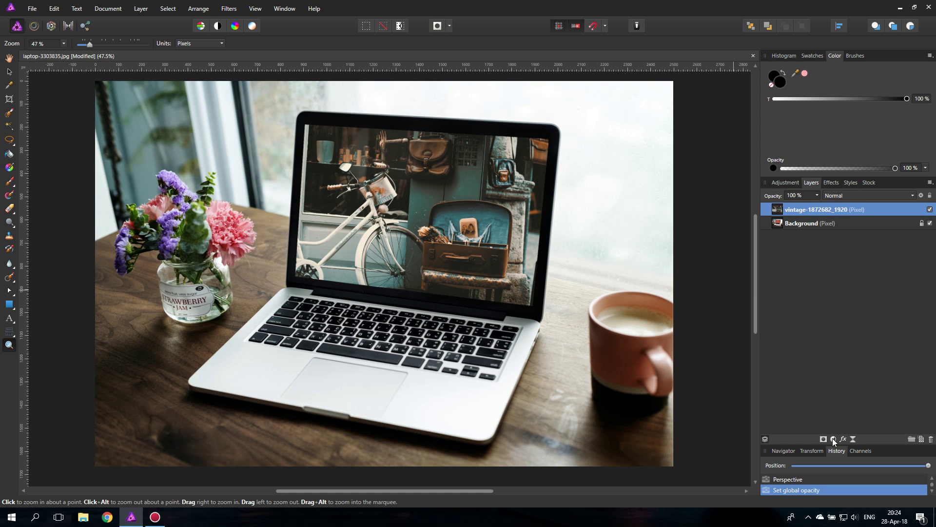
left_click(834, 441)
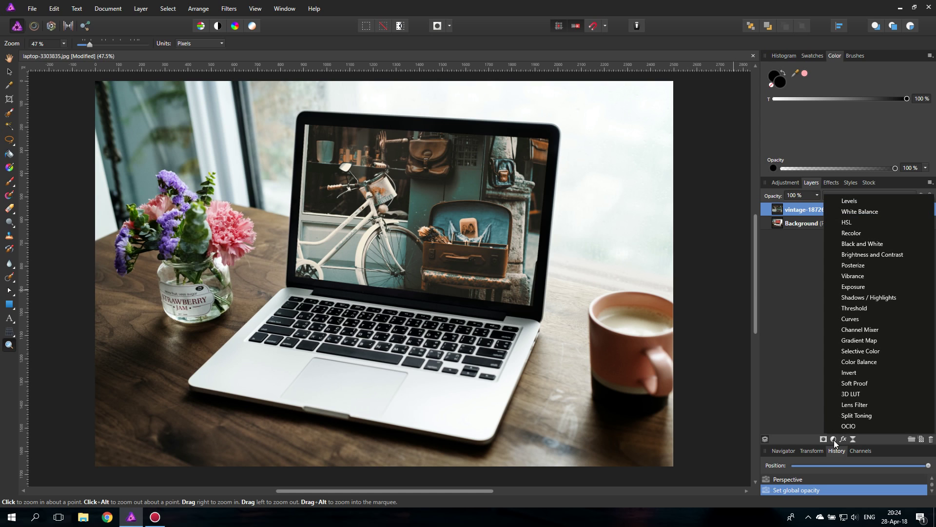
left_click(866, 361)
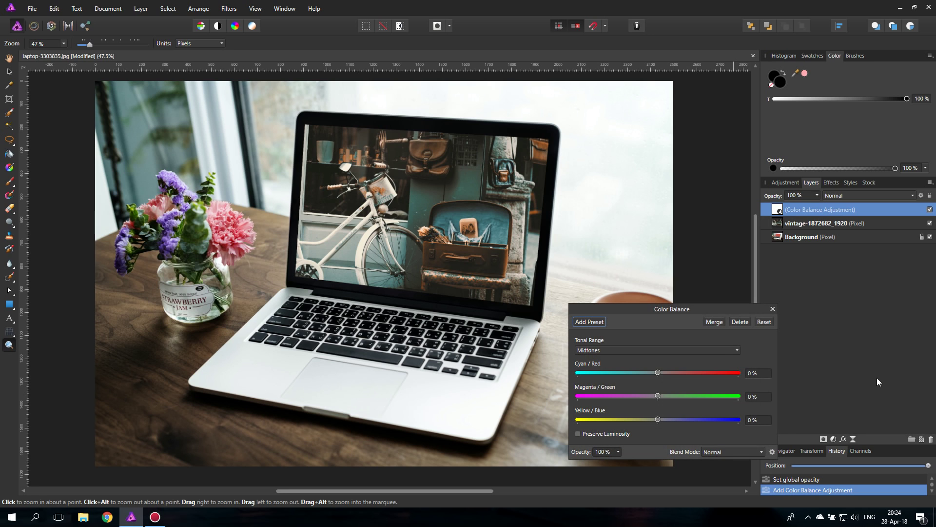
left_click_drag(655, 308, 671, 304)
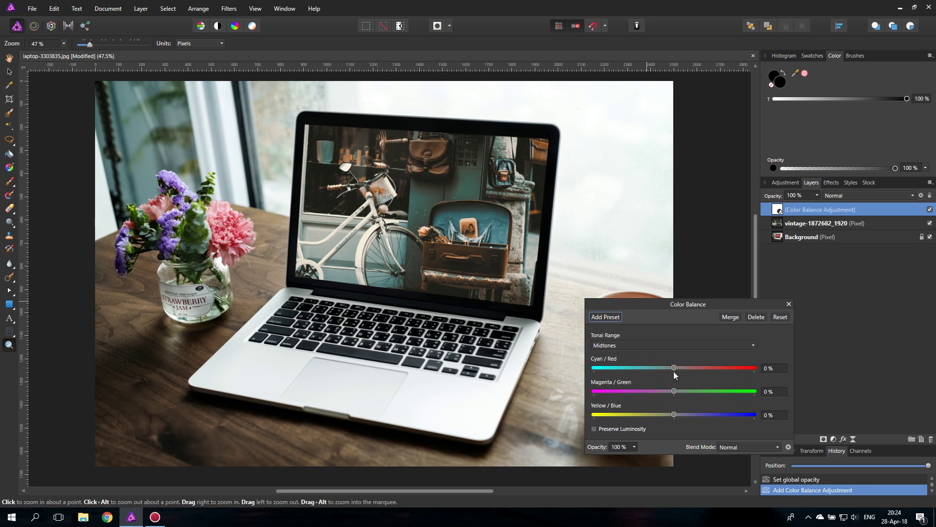
left_click_drag(673, 368, 668, 413)
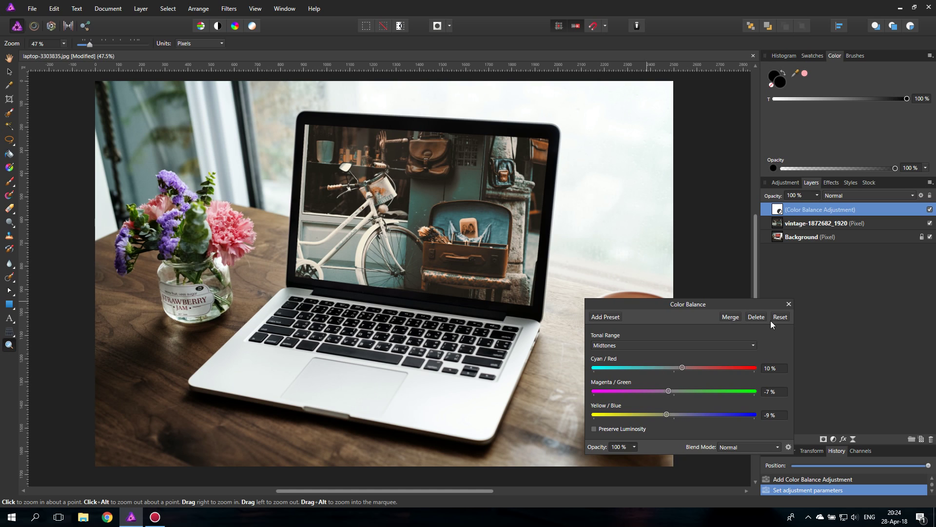
left_click(789, 304)
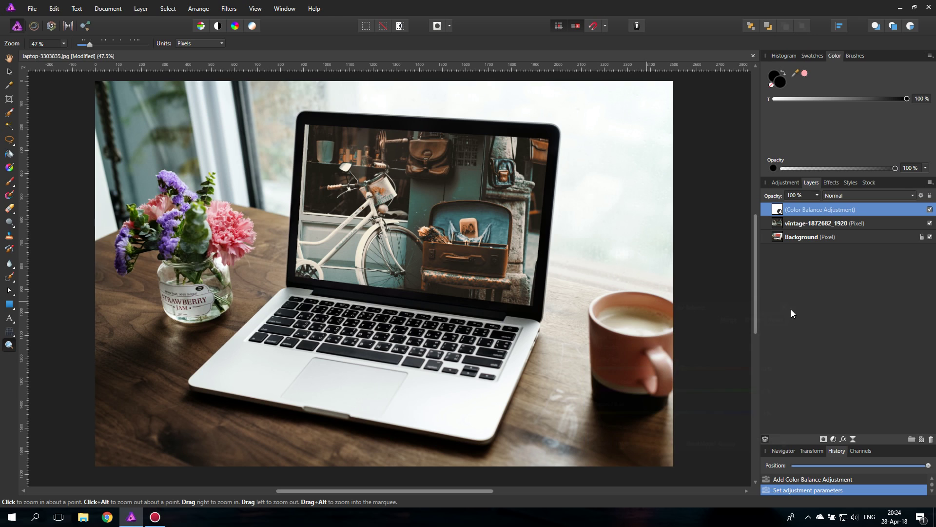
left_click(930, 210)
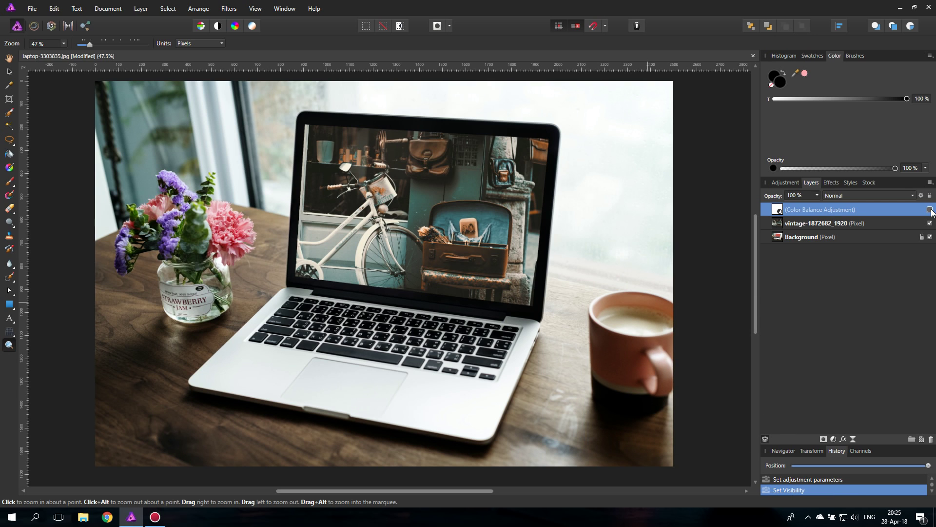
left_click(930, 210)
Step: Group the vintage-1872682_1920 layer and expand the new group in the Layers panel
left_click(778, 227)
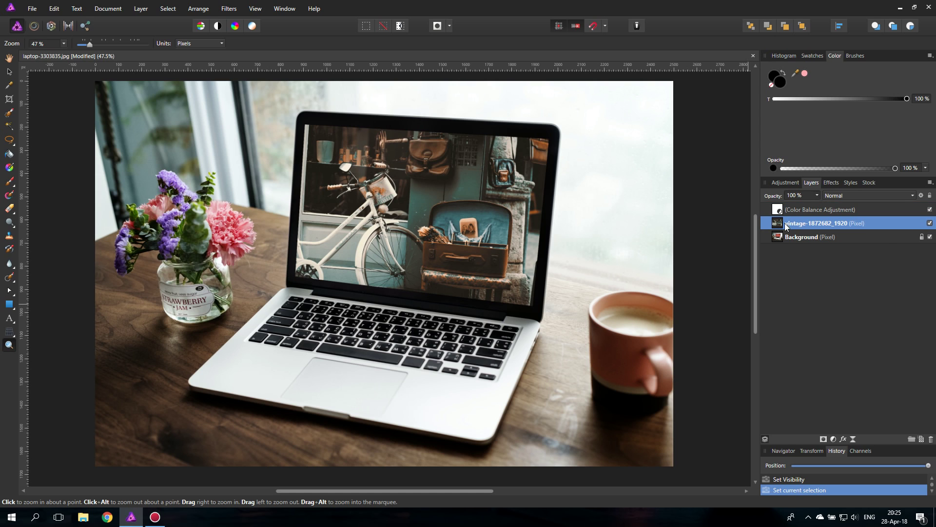
right_click(778, 223)
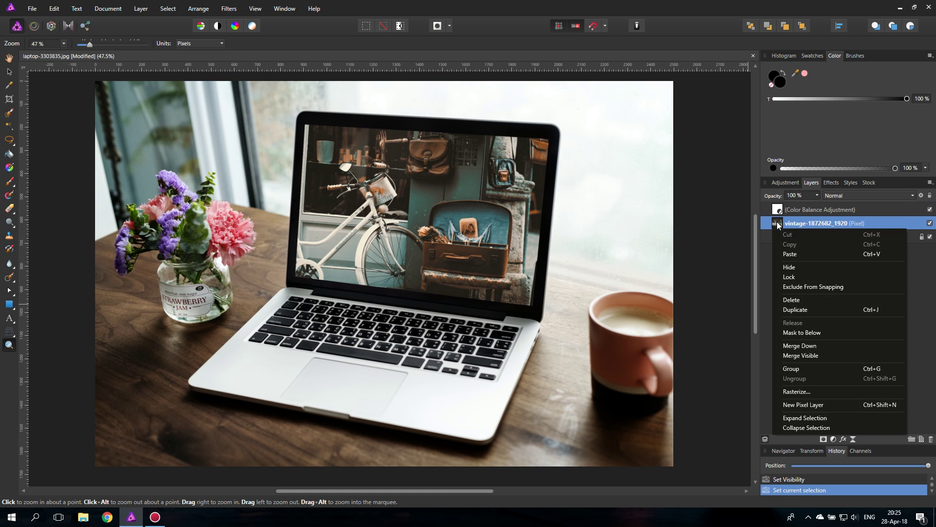
left_click(803, 366)
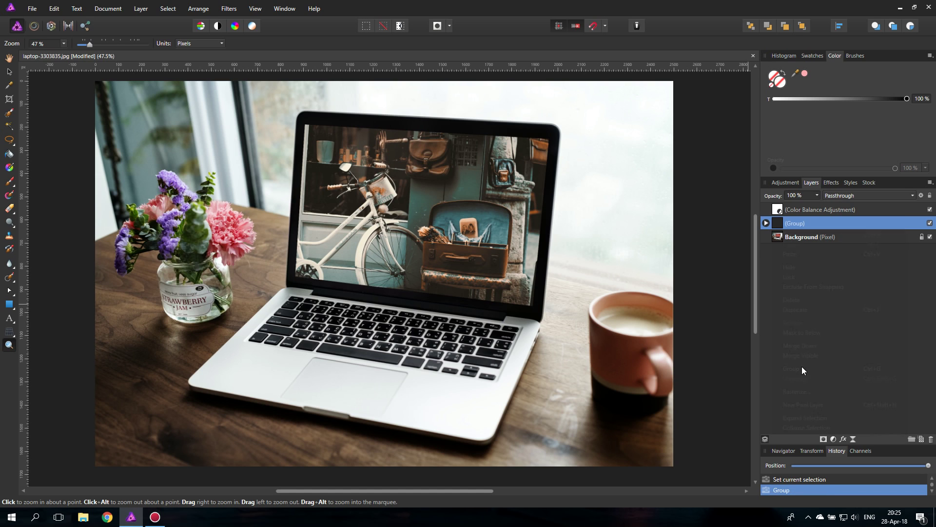
left_click(766, 222)
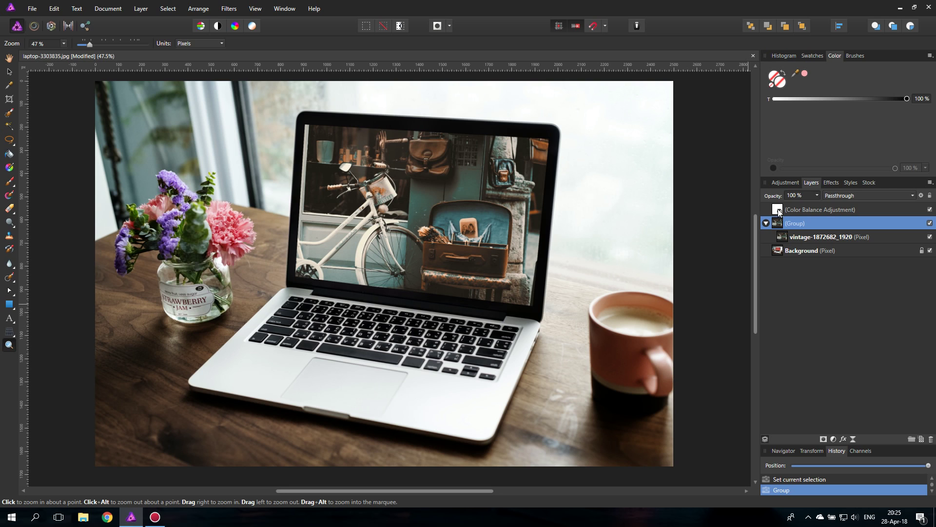
Step: Move Color Balance into the group and add a mask from the vintage photo's outline at the group's top
left_click_drag(779, 212, 784, 236)
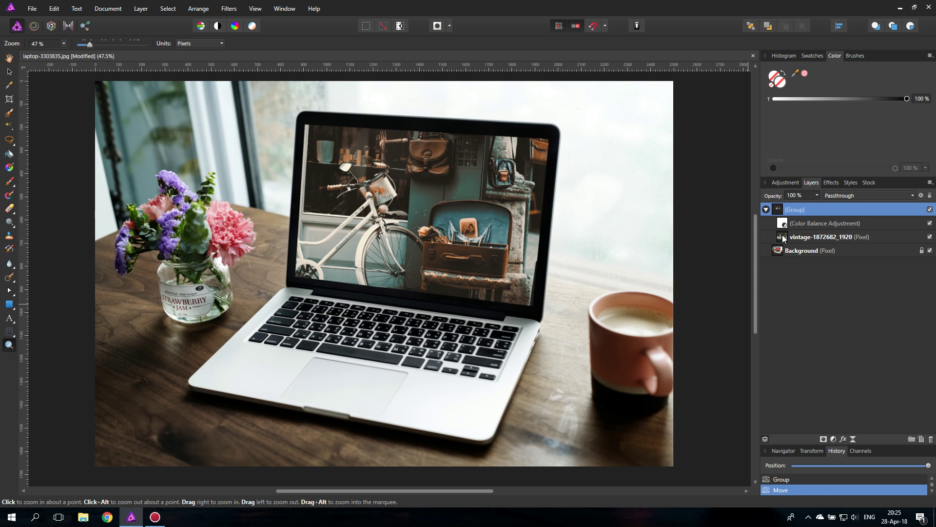
left_click(784, 238)
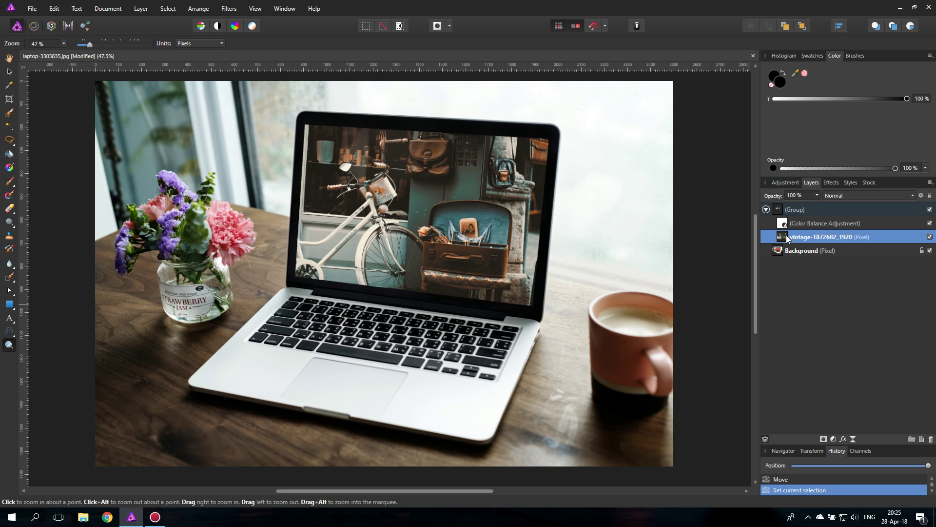
left_click(783, 237, "ctrl")
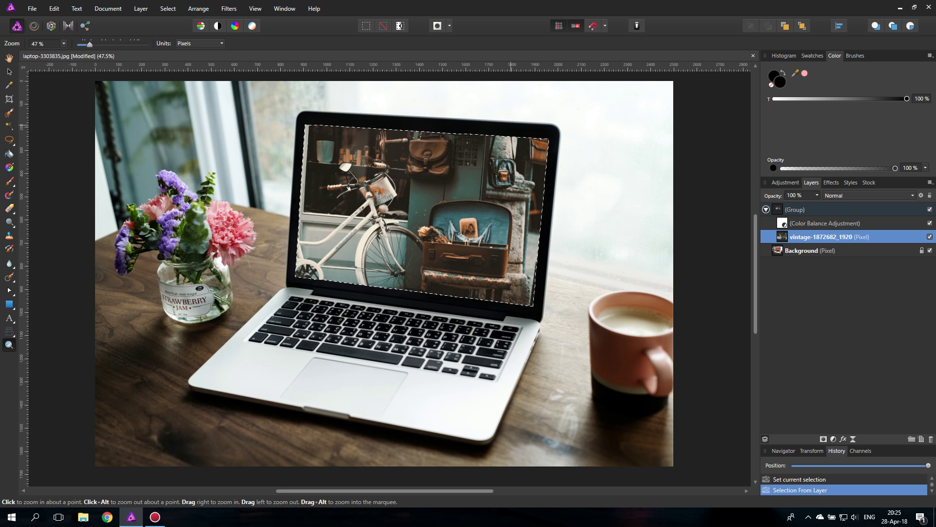
left_click(823, 438)
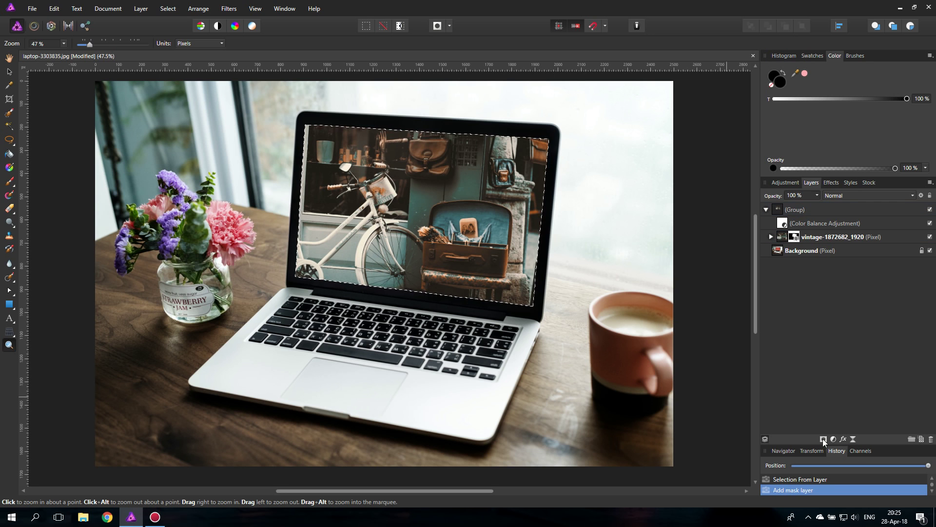
left_click(771, 237)
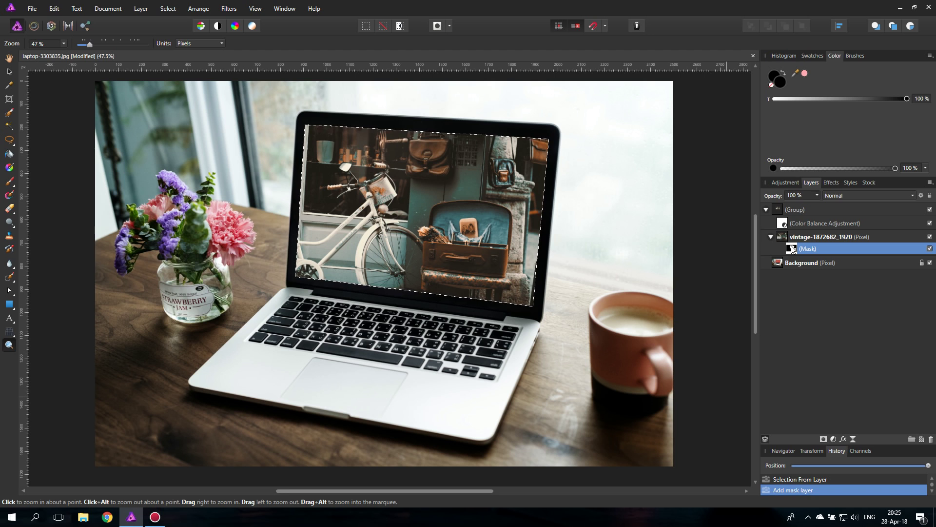
mouse_move(792, 249)
left_mouse_down()
mouse_move(785, 216)
mouse_move(784, 235)
left_mouse_up()
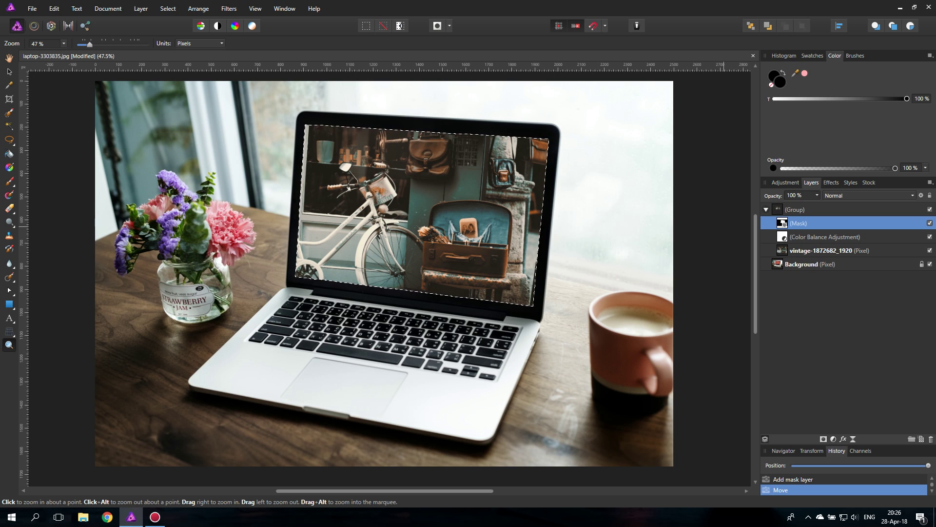
key("ctrl+d")
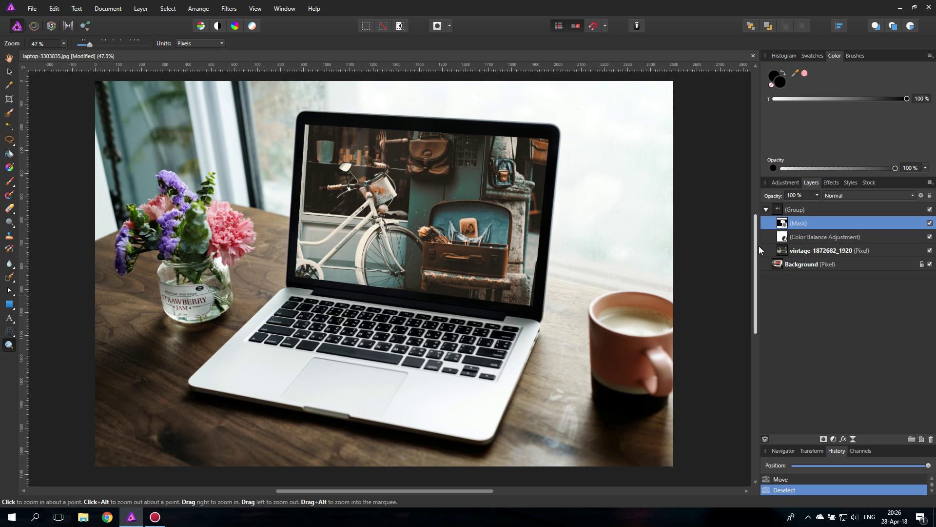
left_click(785, 238)
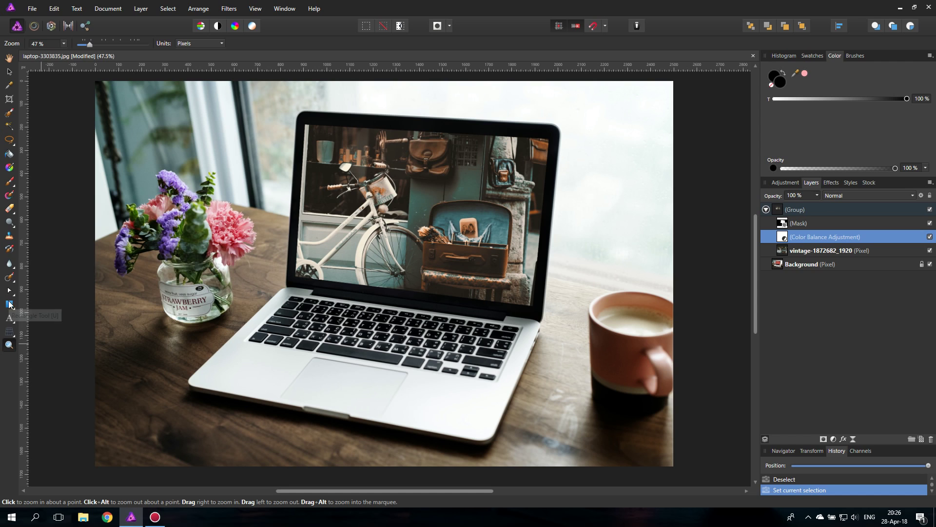
left_click(777, 208)
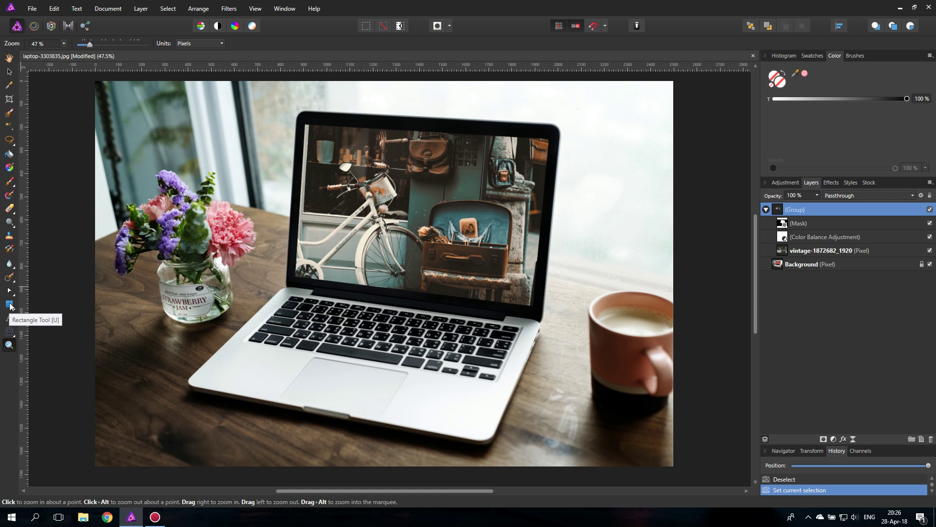
Step: Draw a large white-filled rectangle over the laptop and its surroundings
left_click(10, 306)
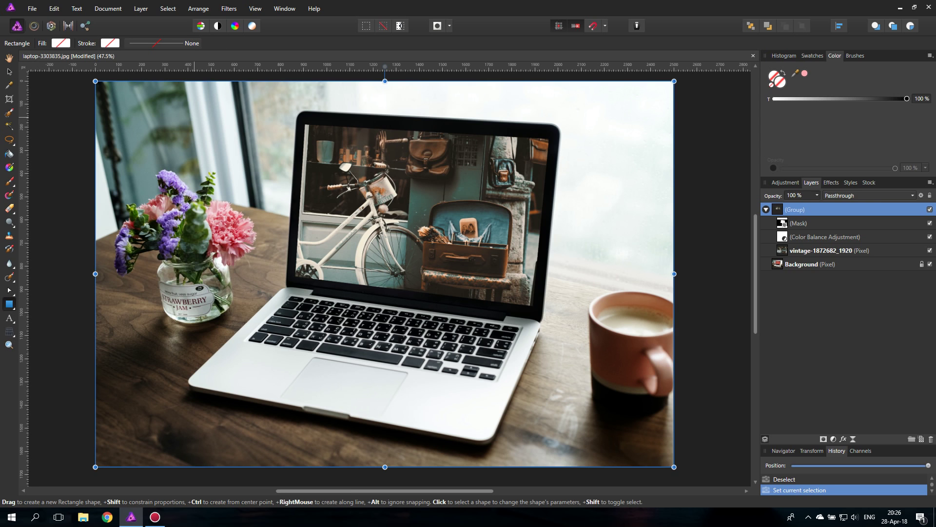
left_click_drag(205, 108, 634, 427)
left_click(60, 44)
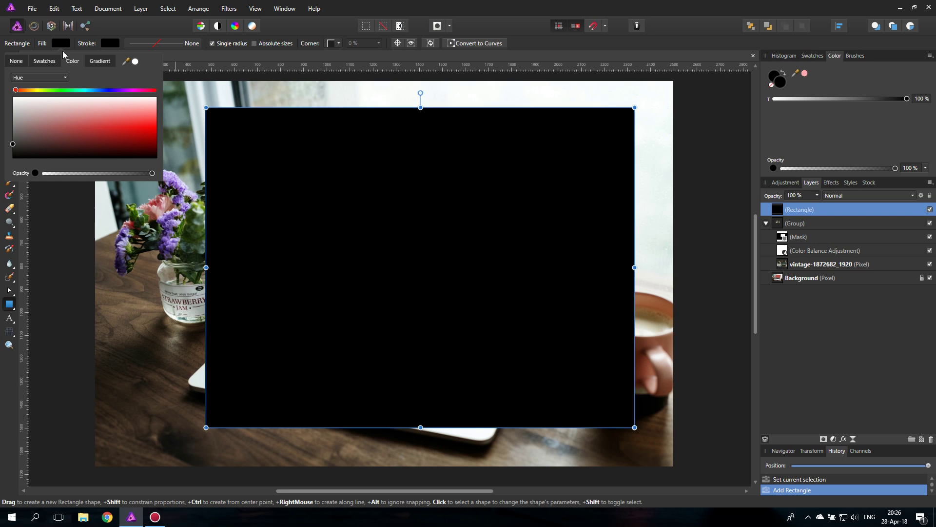
left_click_drag(22, 113, 8, 95)
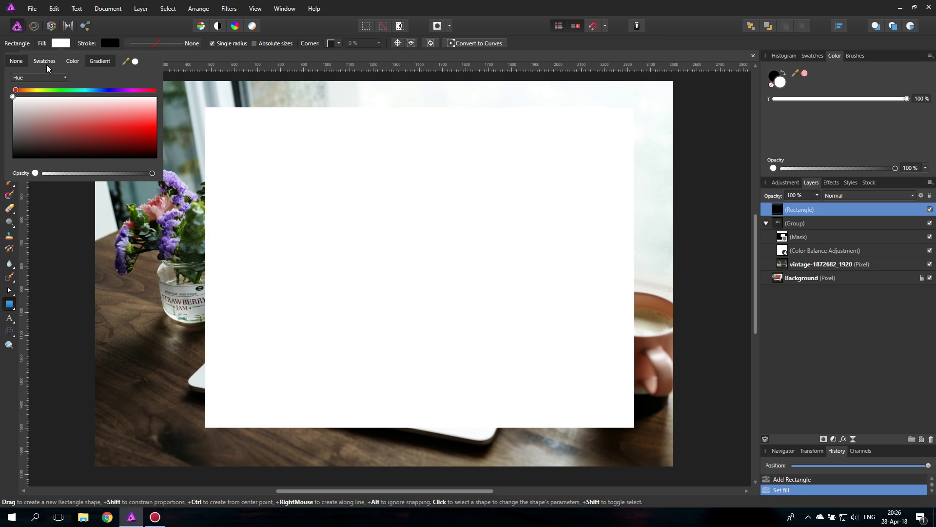
left_click(58, 44)
Step: Draw a tall black rectangle over the left side and a thin black bar across the white one
left_click_drag(190, 97, 374, 434)
left_click(61, 43)
left_click_drag(14, 97, 6, 193)
left_click(61, 45)
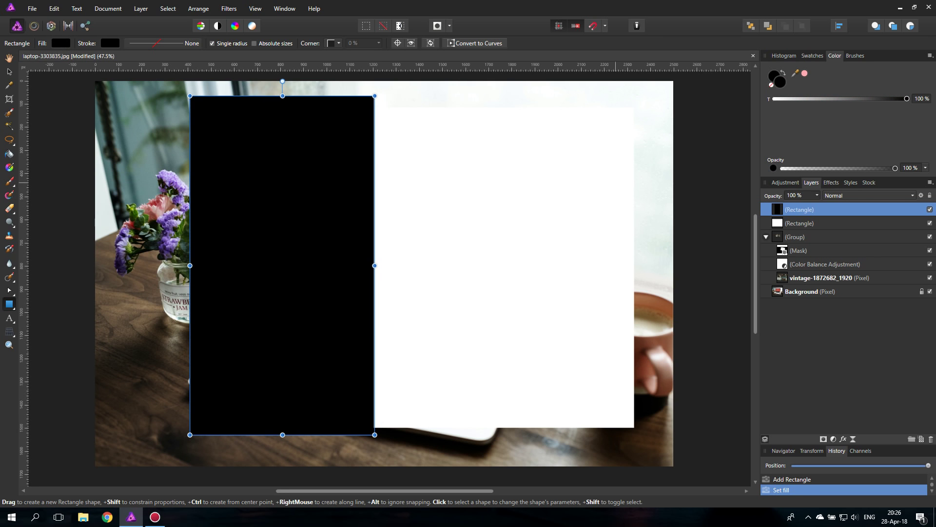
left_click_drag(643, 173, 373, 194)
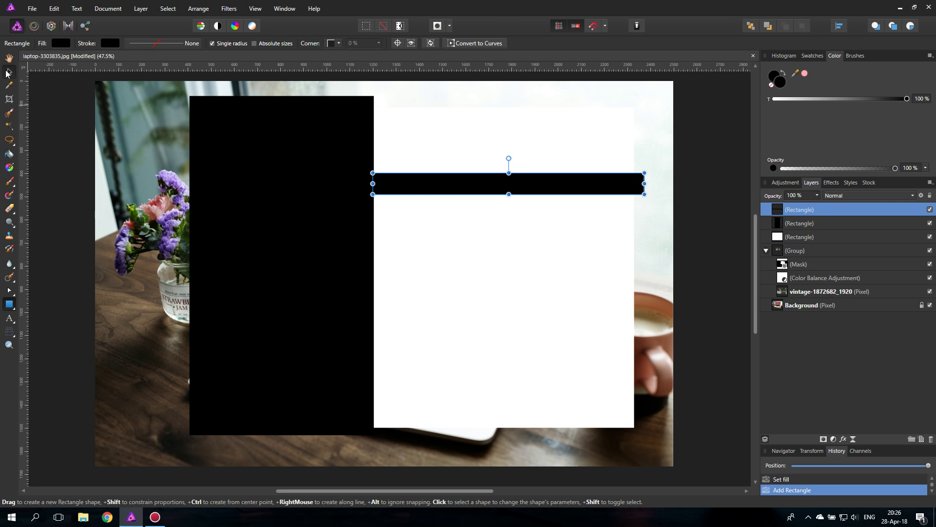
Step: Select the white rectangle and the two black rectangle layers together
left_click(9, 72)
left_click(60, 133)
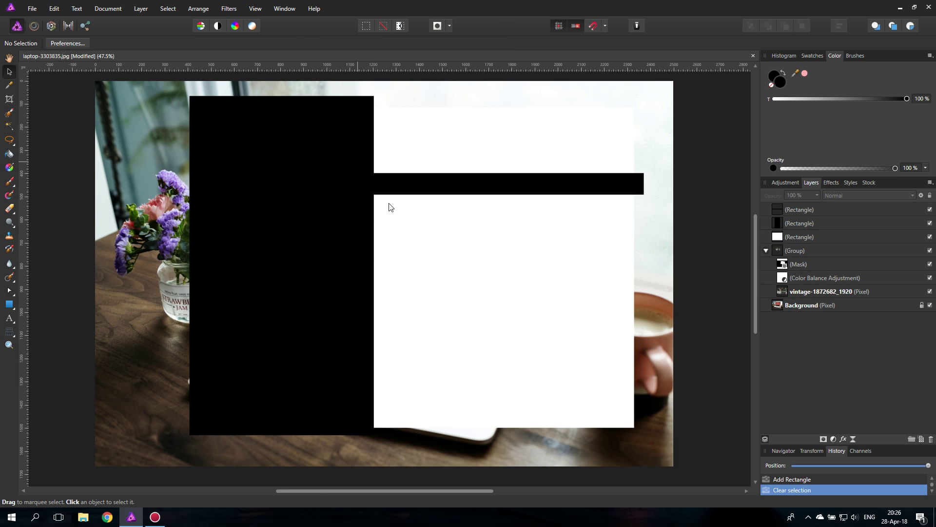
left_click(803, 236)
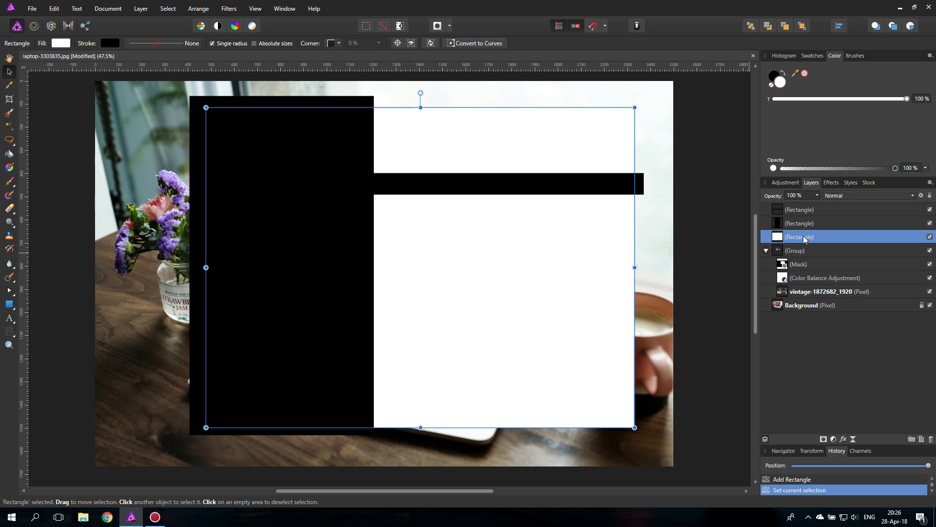
left_click(829, 205, "shift")
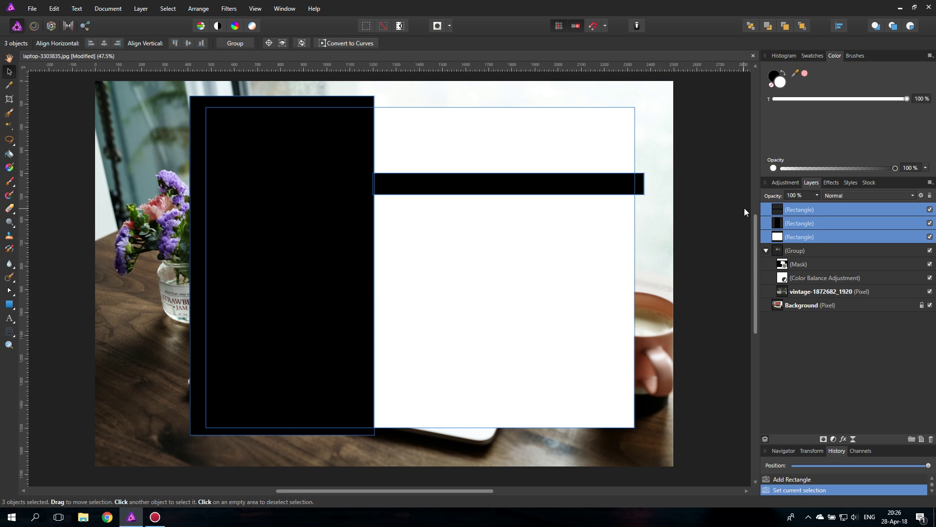
Step: Group the three rectangles, place them inside the masked screen group, and rotate them about 9° clockwise
key("ctrl+g")
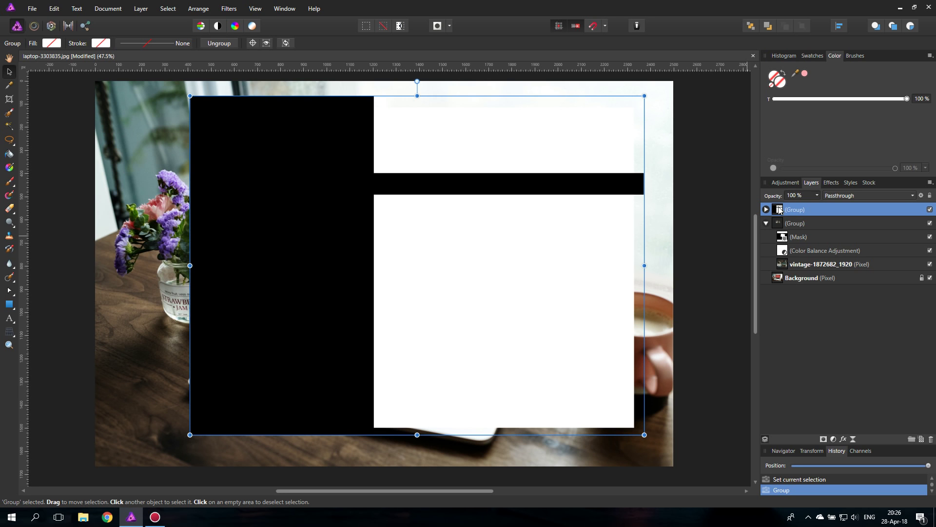
left_click_drag(778, 209, 781, 246)
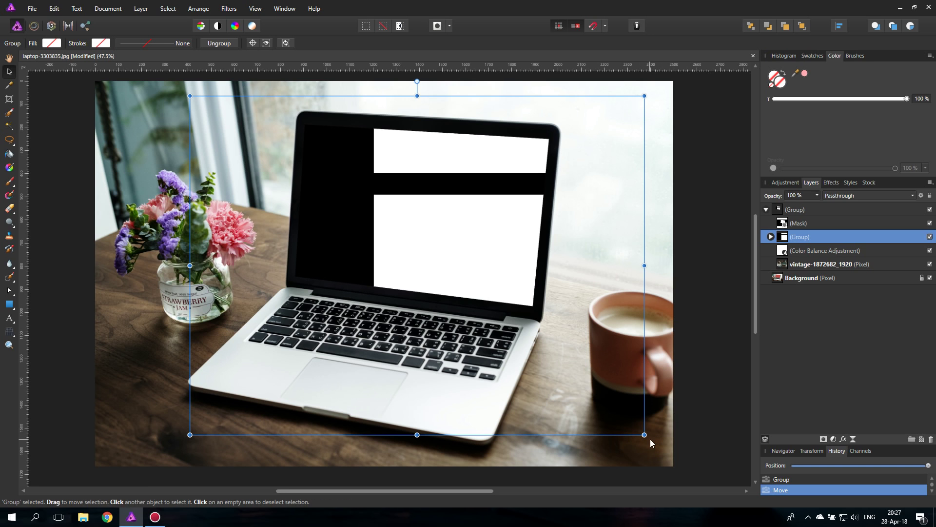
left_click_drag(649, 439, 611, 480)
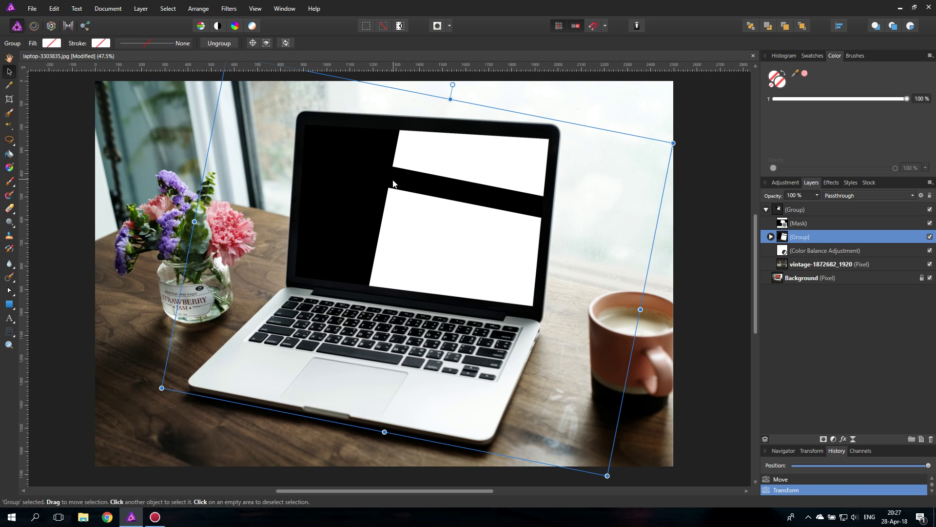
Step: Set the thin black bar and the tall black rectangle to the Multiply blend mode
left_click(771, 237)
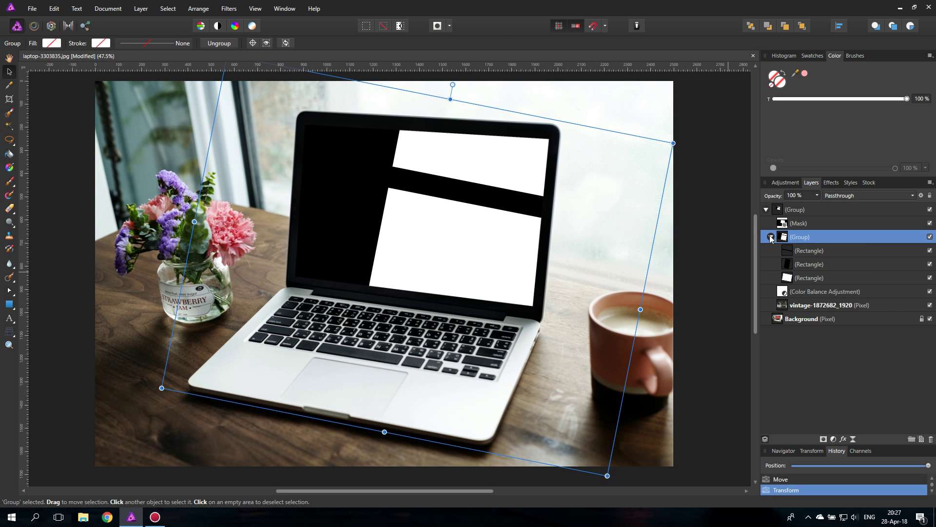
left_click(795, 251)
left_click(844, 196)
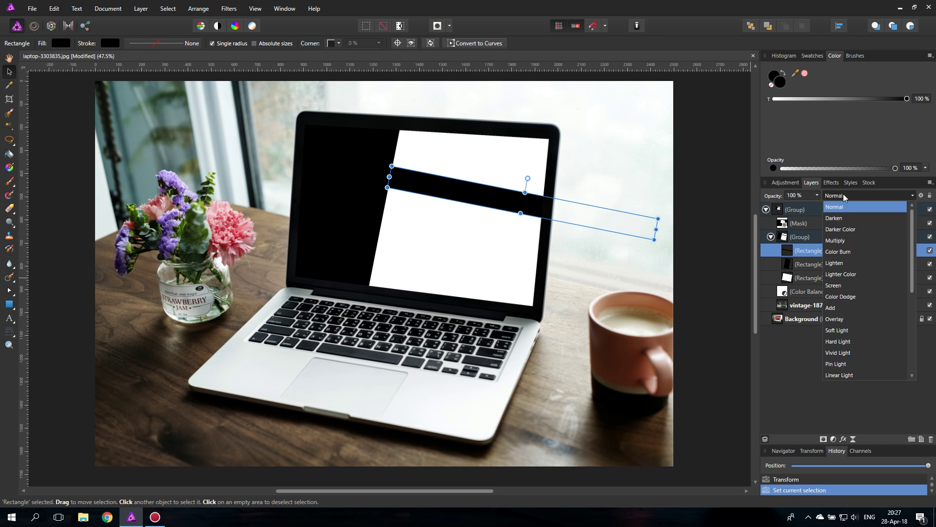
left_click(835, 240)
left_click(793, 263)
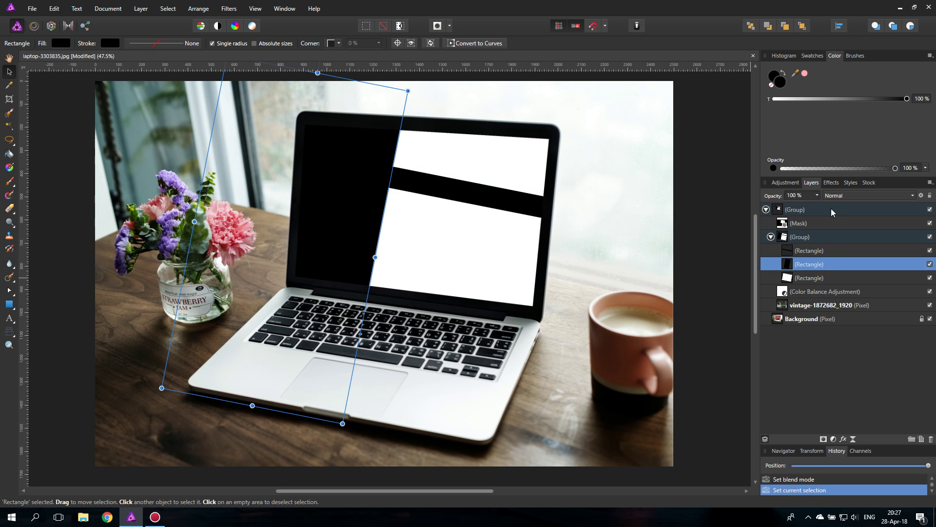
left_click(840, 196)
left_click(833, 242)
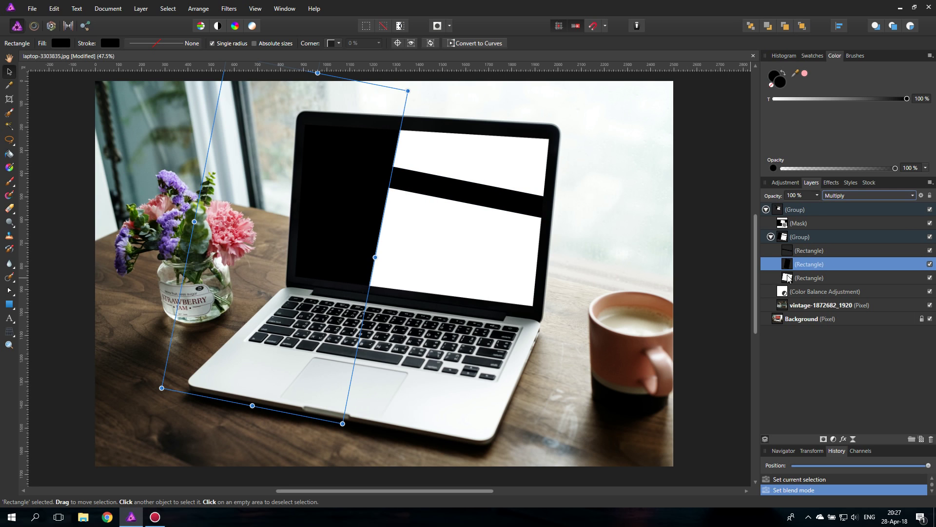
Step: Set the white rectangle's blend mode to Screen, then select the whole rectangle group
left_click(788, 277)
left_click(841, 195)
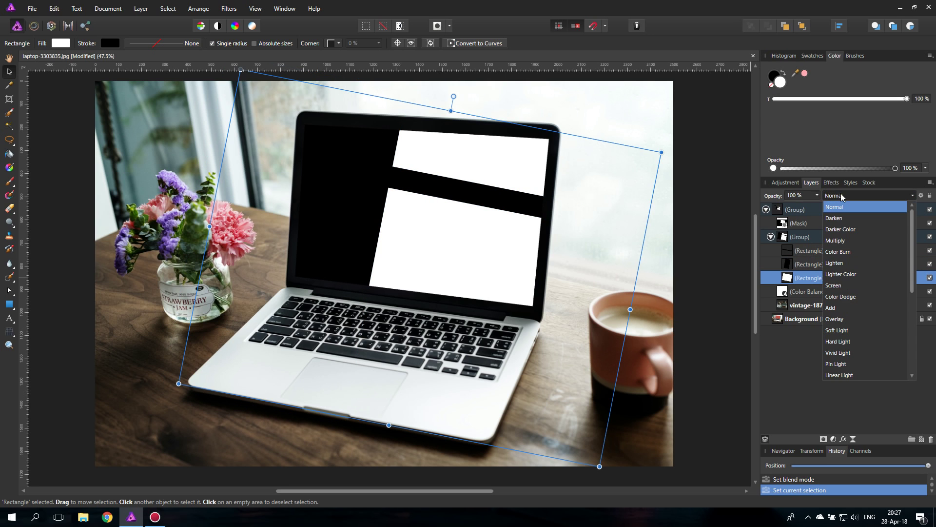
left_click(833, 285)
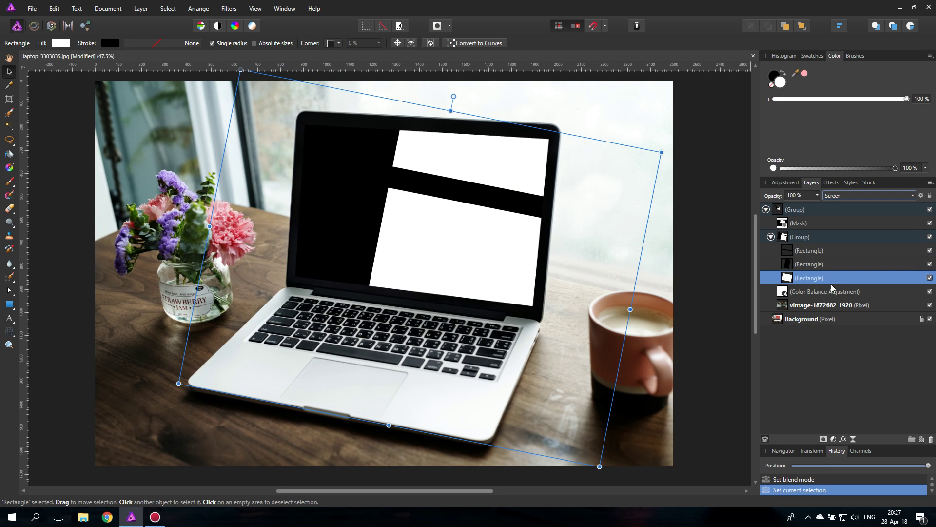
left_click(794, 238)
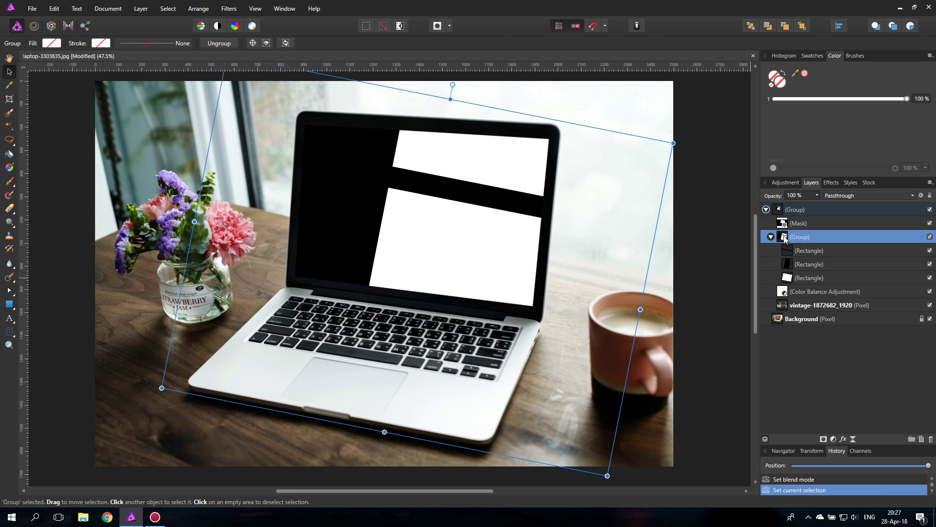
Step: Lower the rectangle group's opacity to 15% and add a Gaussian Blur with 3.8 px radius
left_click(817, 197)
left_click_drag(821, 205, 761, 204)
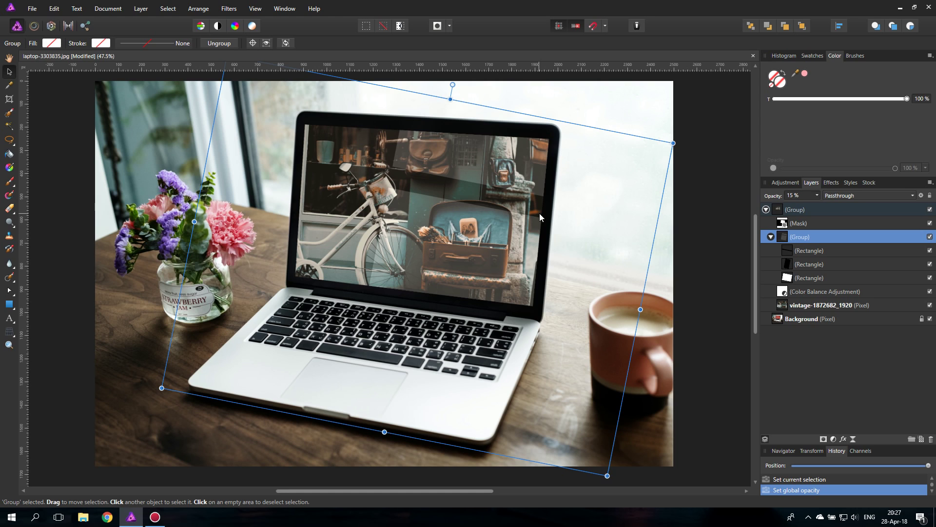
left_click(831, 182)
left_click(776, 213)
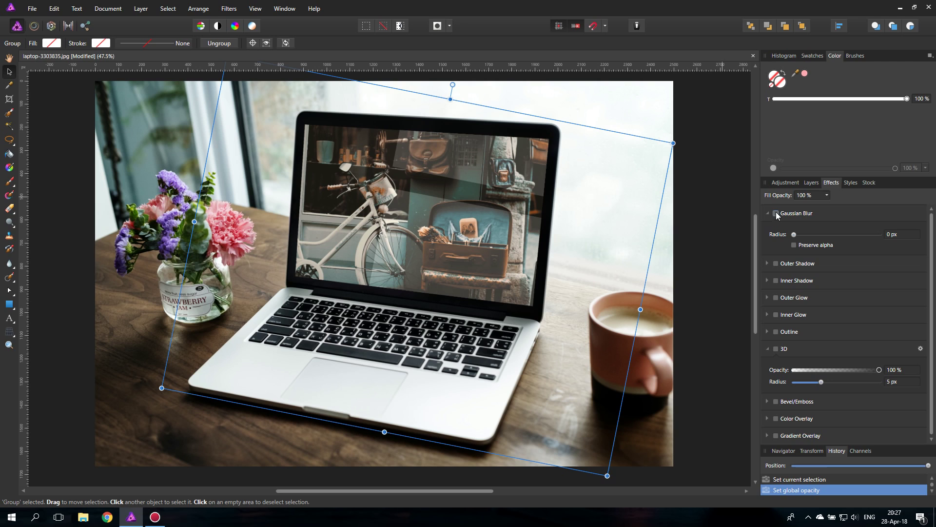
left_click_drag(794, 235, 819, 236)
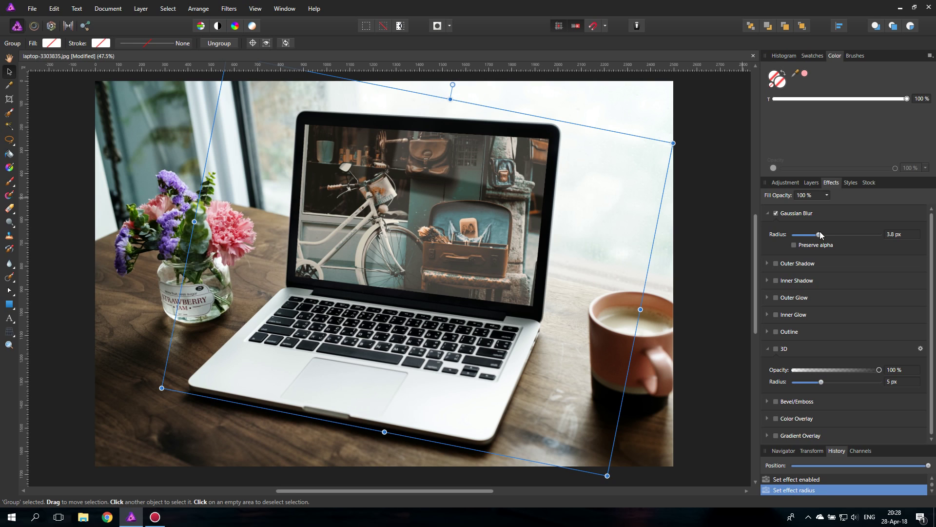
Step: Rotate the reflection group slightly to adjust its tilt over the laptop screen
left_click(810, 183)
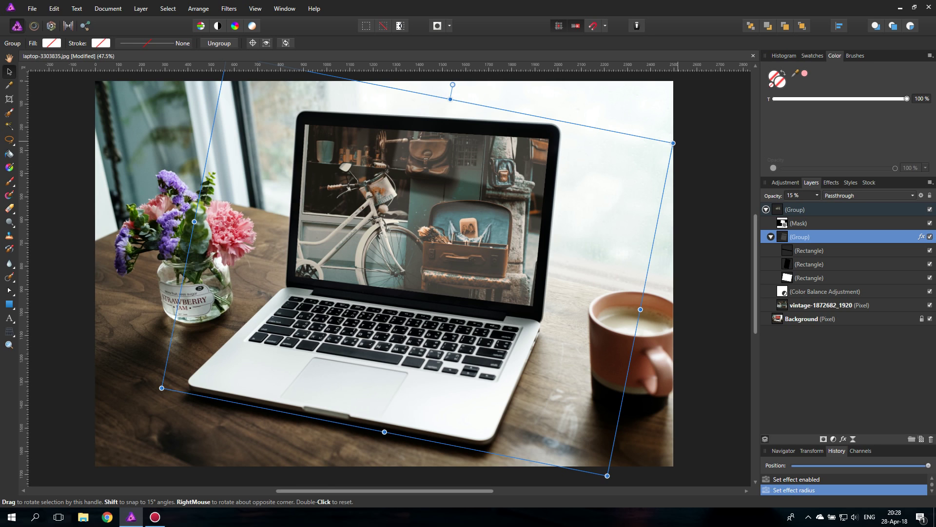
mouse_move(685, 147)
left_mouse_down()
mouse_move(666, 95)
mouse_move(679, 136)
left_mouse_up()
scroll(666, 96, "up", 1)
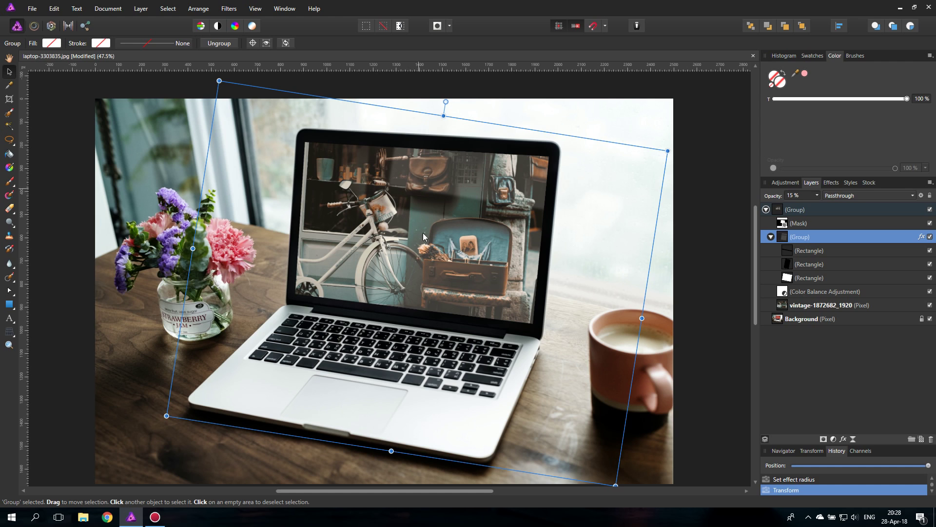
Step: Reduce the white rectangle's opacity to 45%, then deselect it
left_click(790, 279)
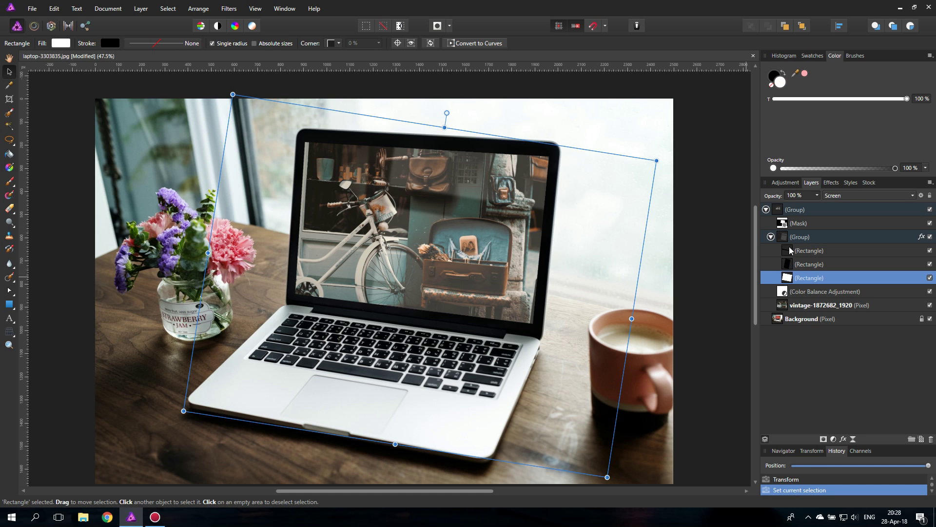
left_click(818, 197)
left_click_drag(819, 204, 782, 206)
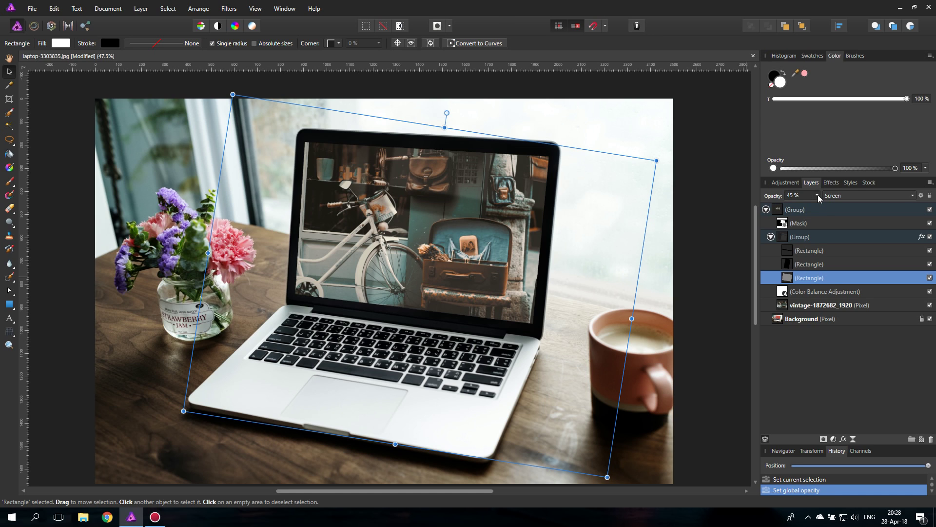
left_click(711, 201)
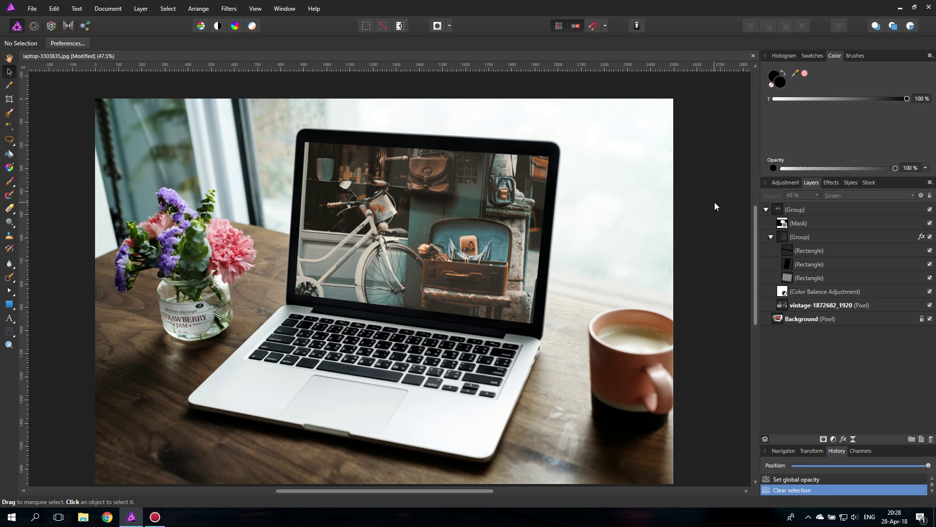